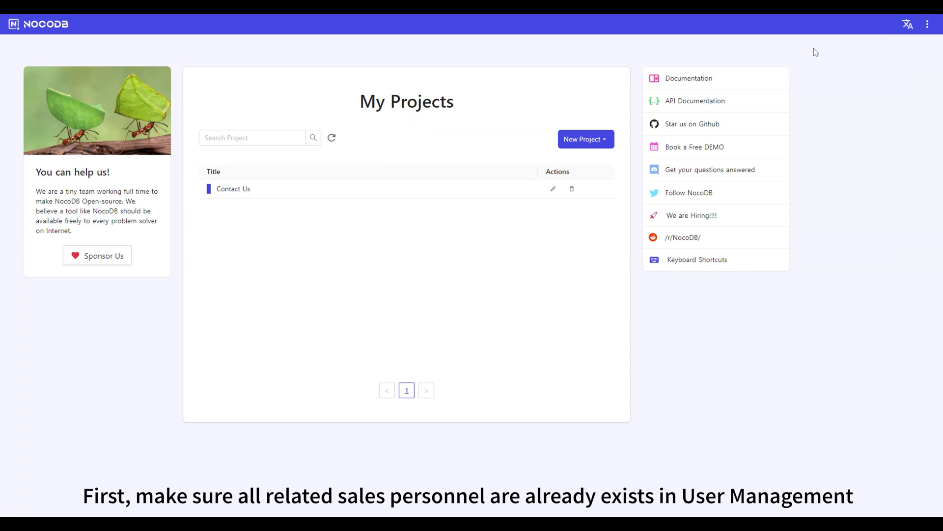
- Check the organization role options in user management, then return to the project list
{"action": "left_click", "coordinate": [926, 24]}
{"action": "left_click", "coordinate": [862, 49]}
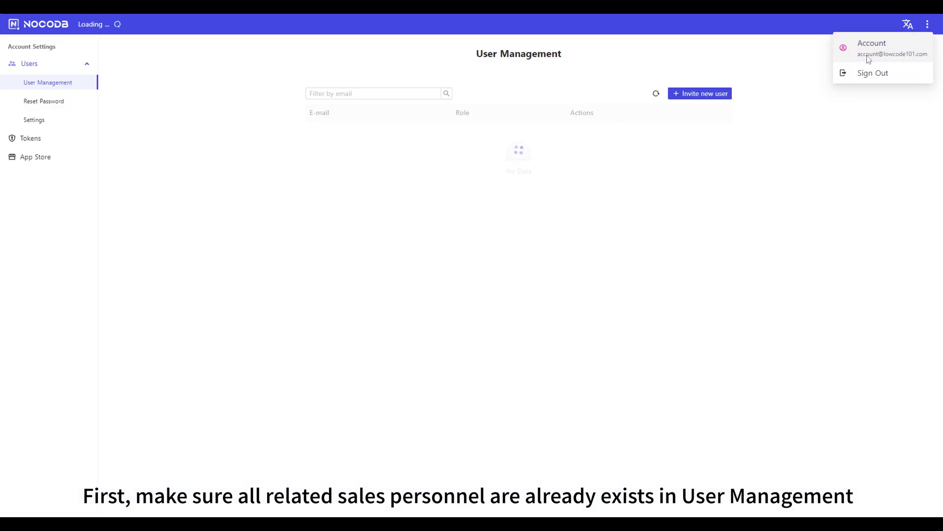
{"action": "left_click", "coordinate": [570, 137]}
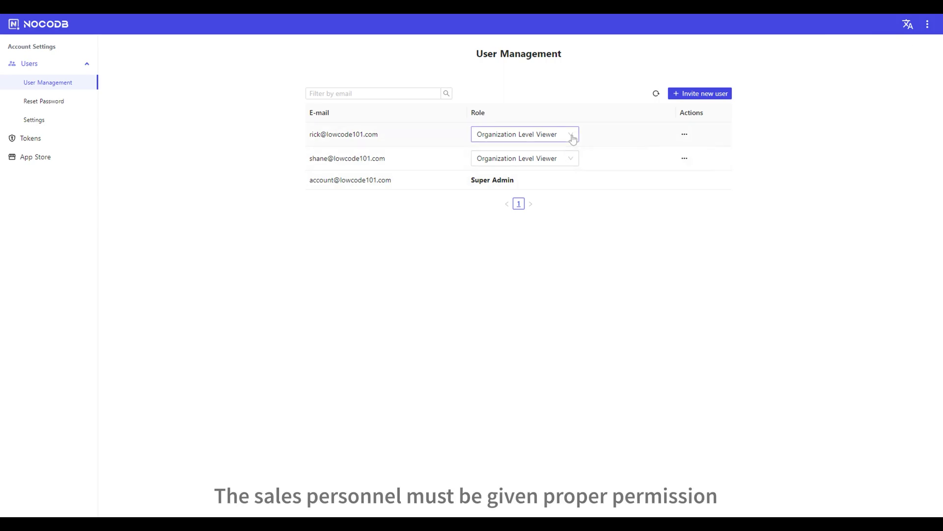
{"action": "left_click", "coordinate": [13, 24]}
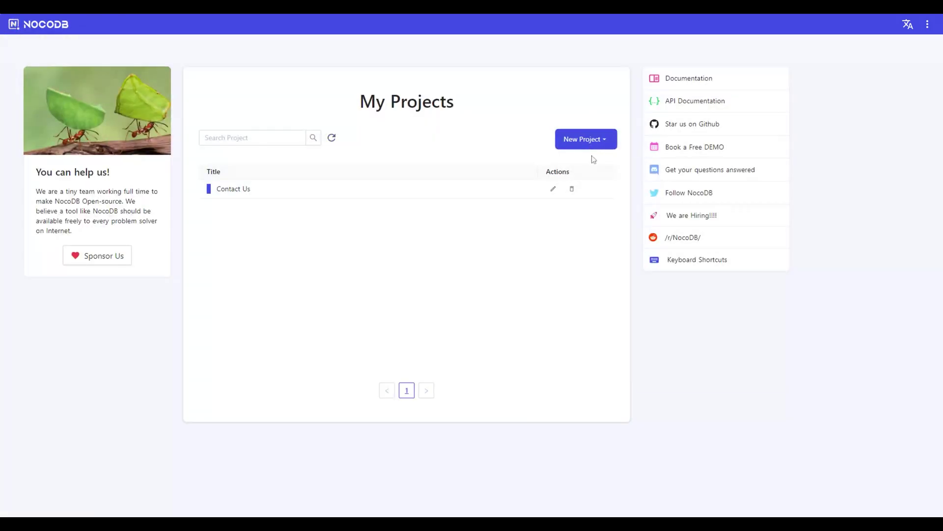
- Create a new project from scratch named Simple CRM
{"action": "left_click", "coordinate": [596, 140]}
{"action": "left_click", "coordinate": [593, 160]}
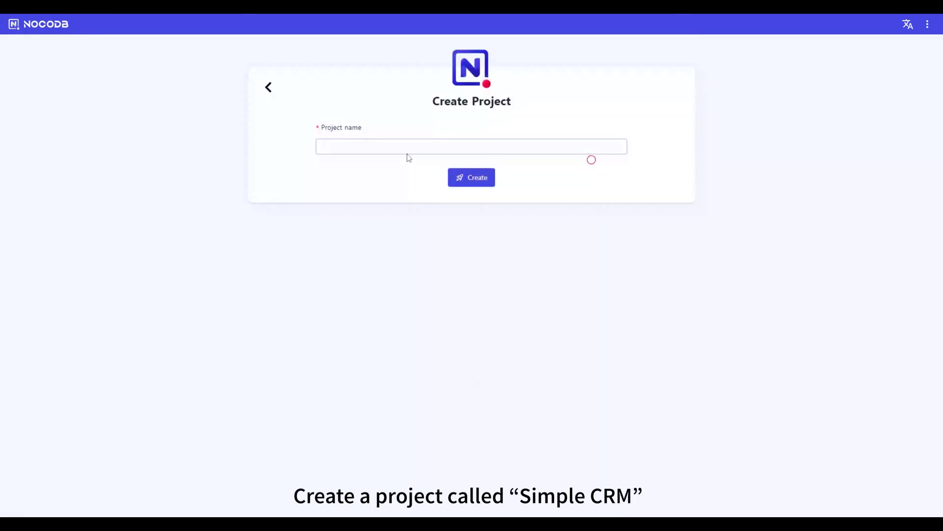
{"action": "left_click", "coordinate": [408, 150]}
{"action": "type", "text": "s"}
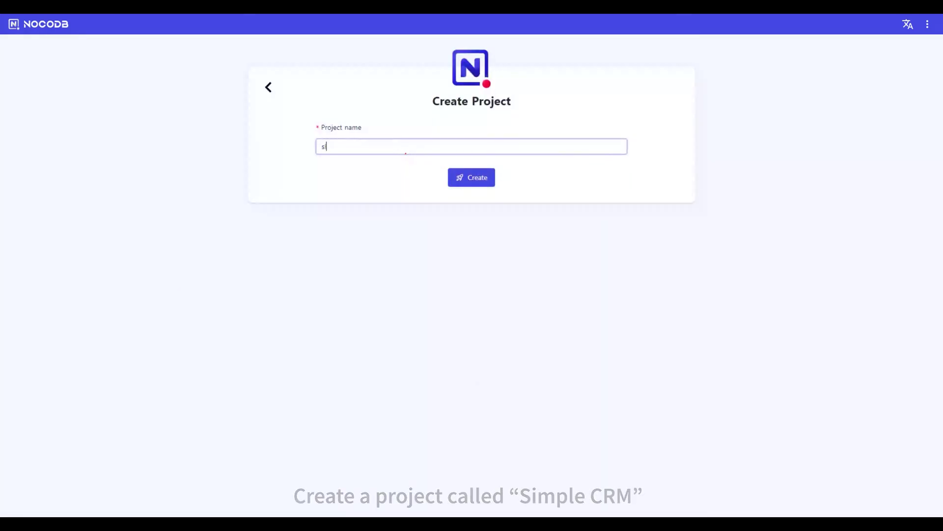
{"action": "type", "text": "IMSimple CRM"}
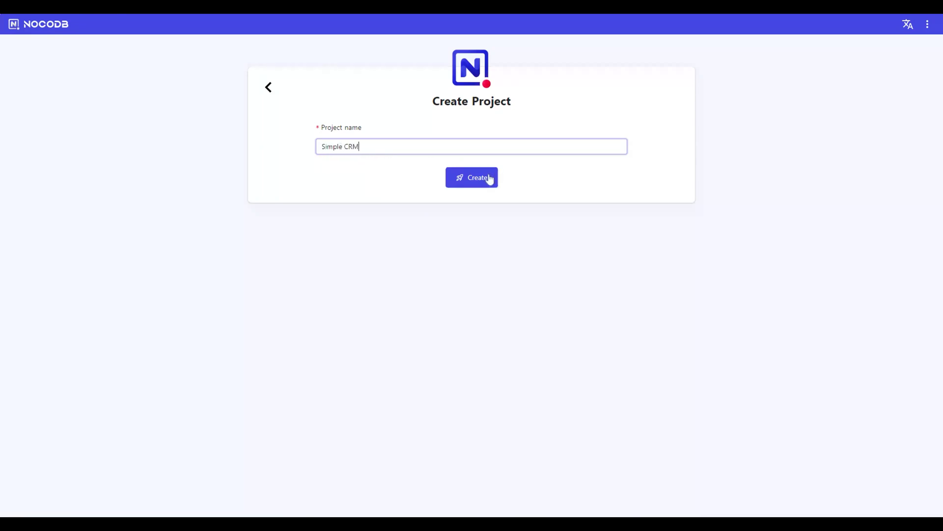
{"action": "left_click", "coordinate": [488, 179]}
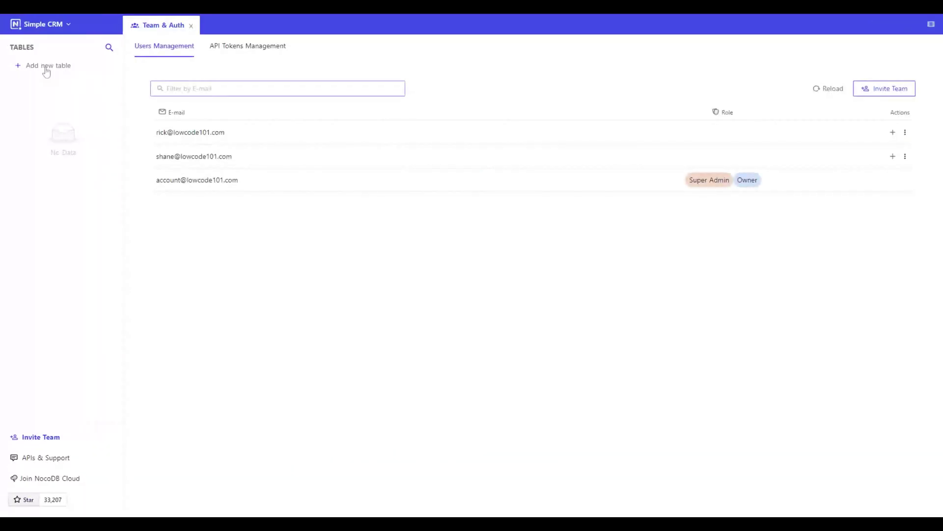
- Add both sales users to the project as Editors and confirm the first user's Editor role
{"action": "left_click", "coordinate": [893, 133]}
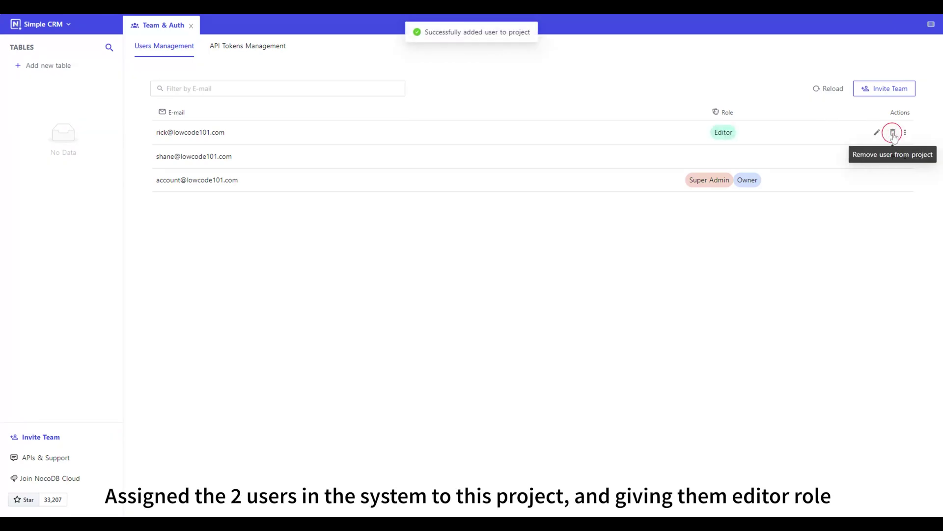
{"action": "left_click", "coordinate": [893, 157]}
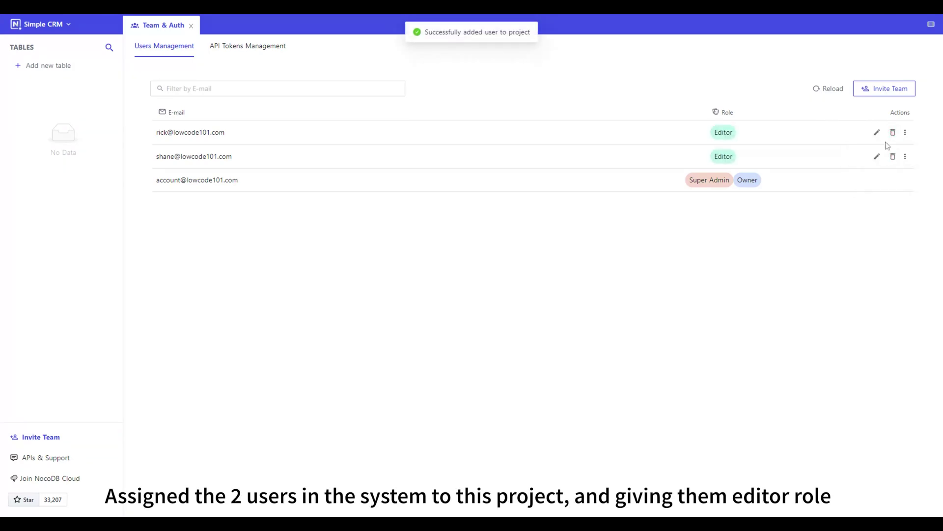
{"action": "left_click", "coordinate": [877, 133]}
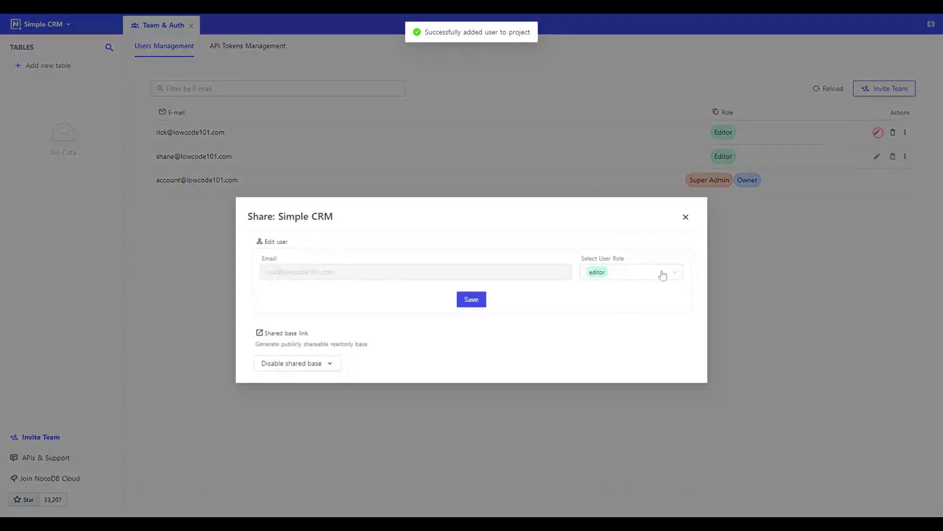
{"action": "left_click", "coordinate": [676, 273]}
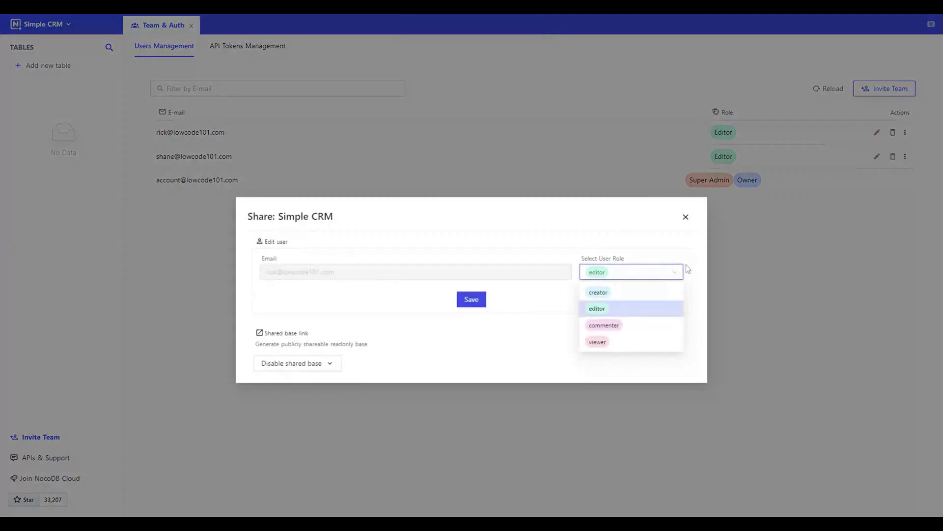
{"action": "left_click", "coordinate": [688, 270]}
{"action": "left_click", "coordinate": [687, 217]}
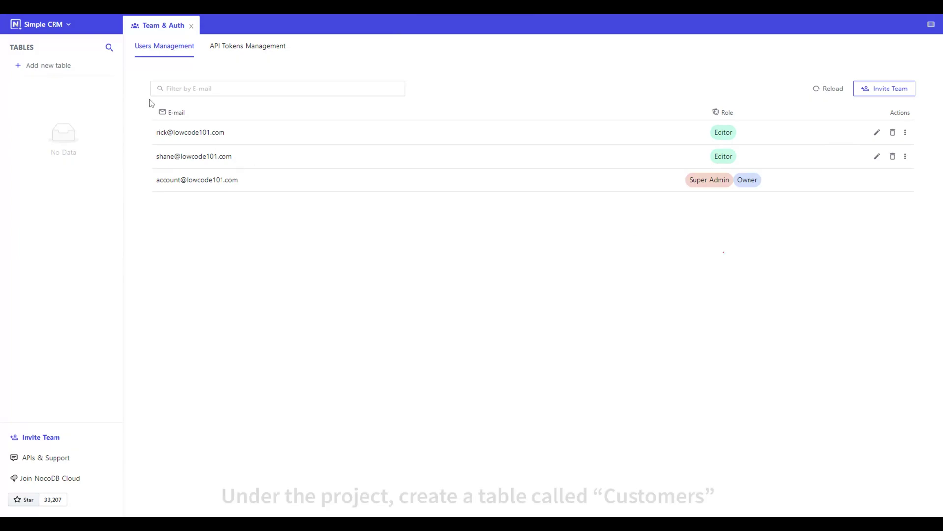
- Name the new table Customers and expand its default column options
{"action": "left_click", "coordinate": [44, 71]}
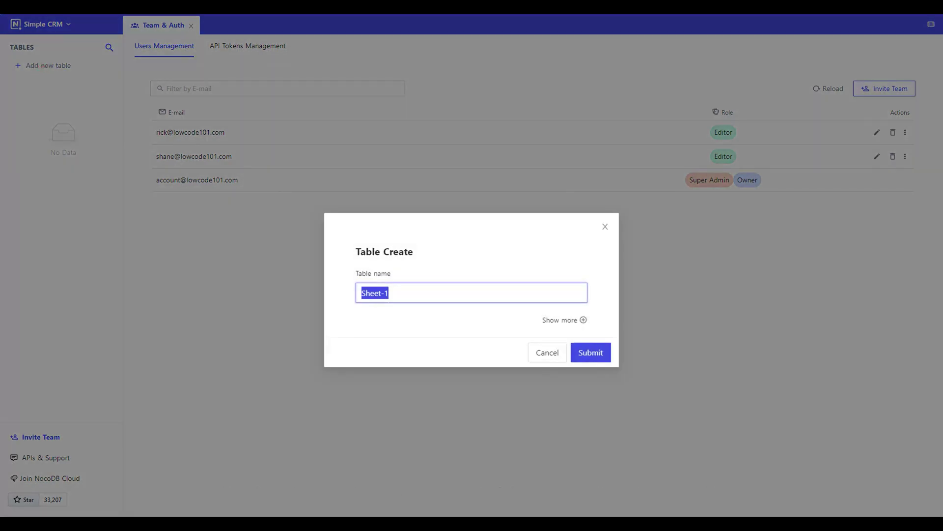
{"action": "type", "text": "Customers"}
{"action": "left_click", "coordinate": [583, 320]}
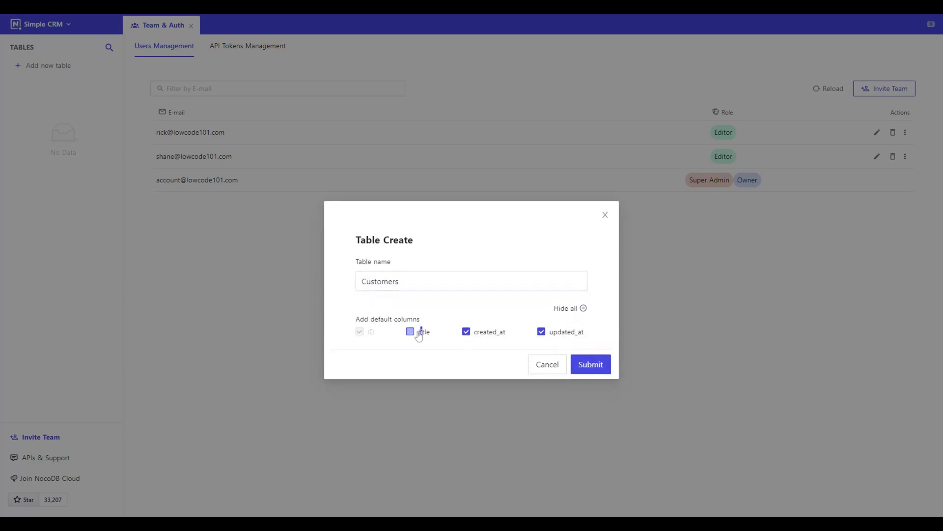
- Create the Customers table and add a Name text column with length 255
{"action": "left_click", "coordinate": [591, 365]}
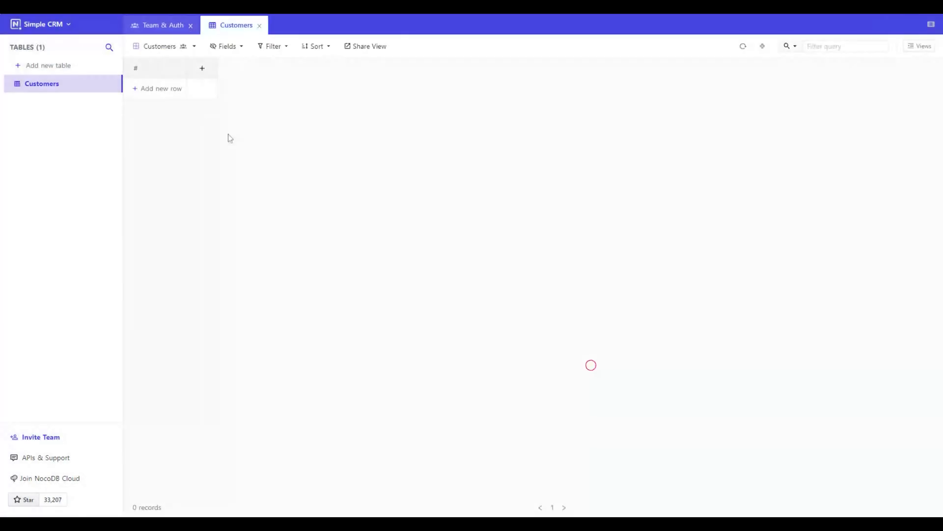
{"action": "left_click", "coordinate": [202, 69]}
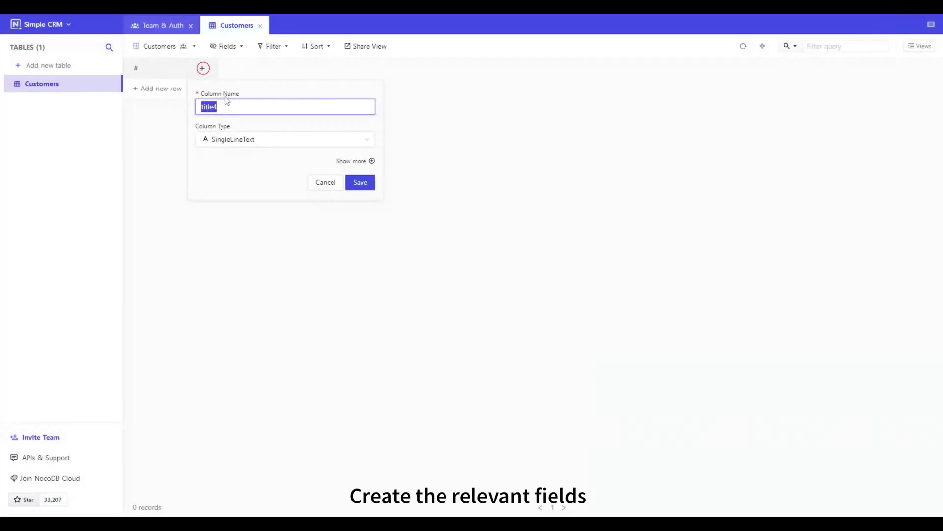
{"action": "type", "text": "Name"}
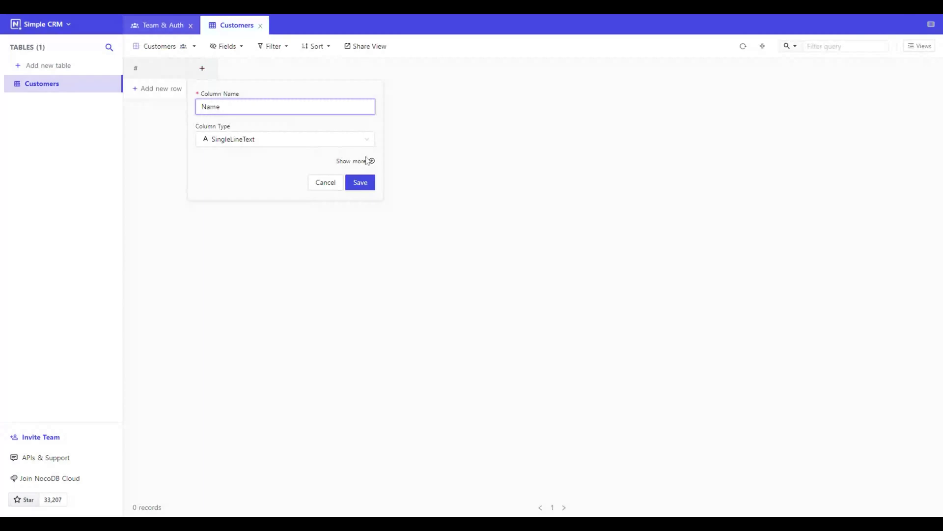
{"action": "left_click", "coordinate": [359, 165]}
{"action": "double_click", "coordinate": [242, 254]}
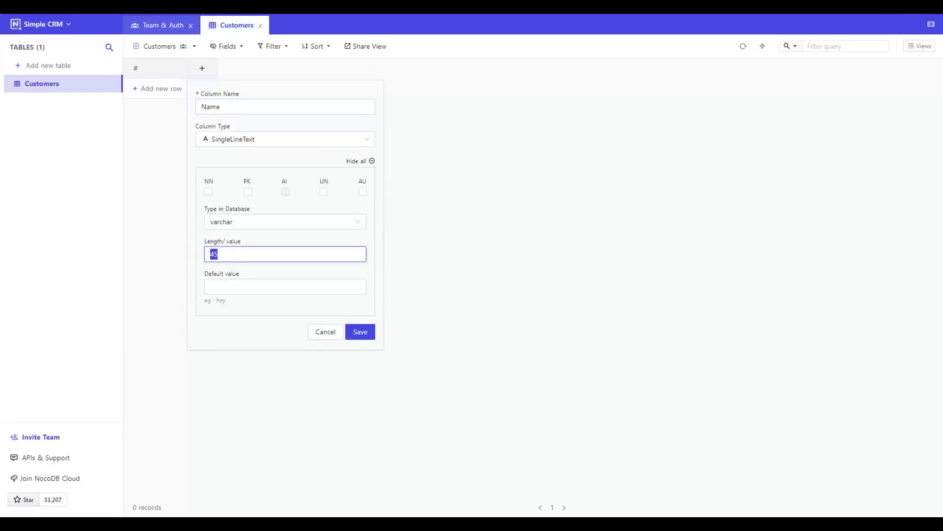
{"action": "type", "text": "255"}
{"action": "left_click", "coordinate": [361, 331]}
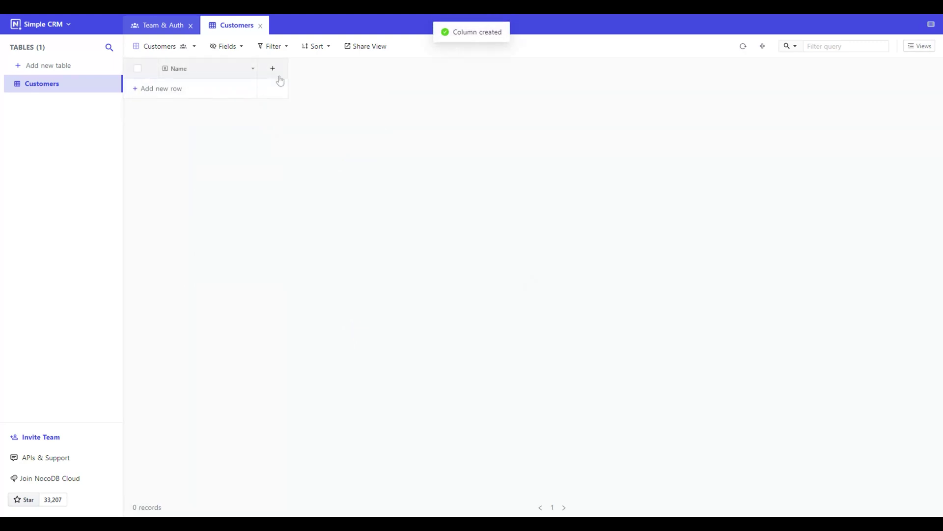
- Add an Email column of the Email type
{"action": "left_click", "coordinate": [273, 68]}
{"action": "type", "text": "Email"}
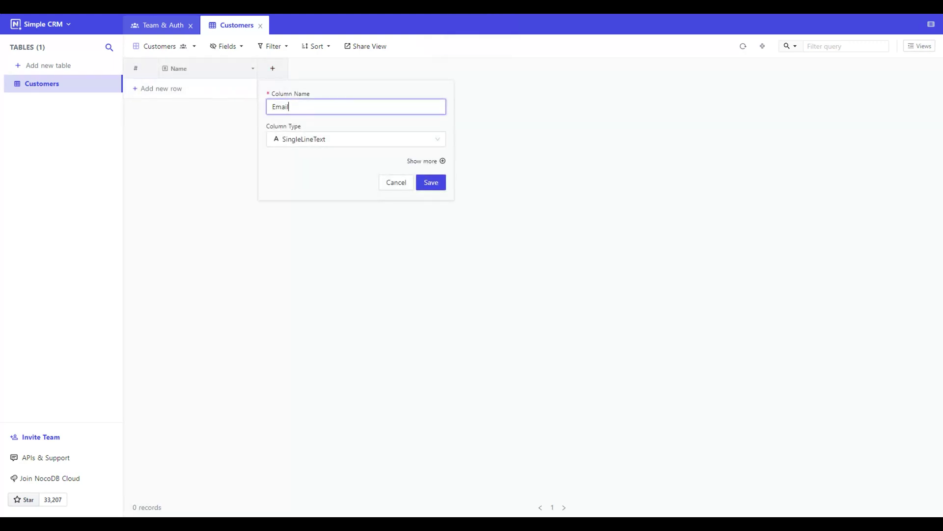
{"action": "left_click", "coordinate": [433, 139]}
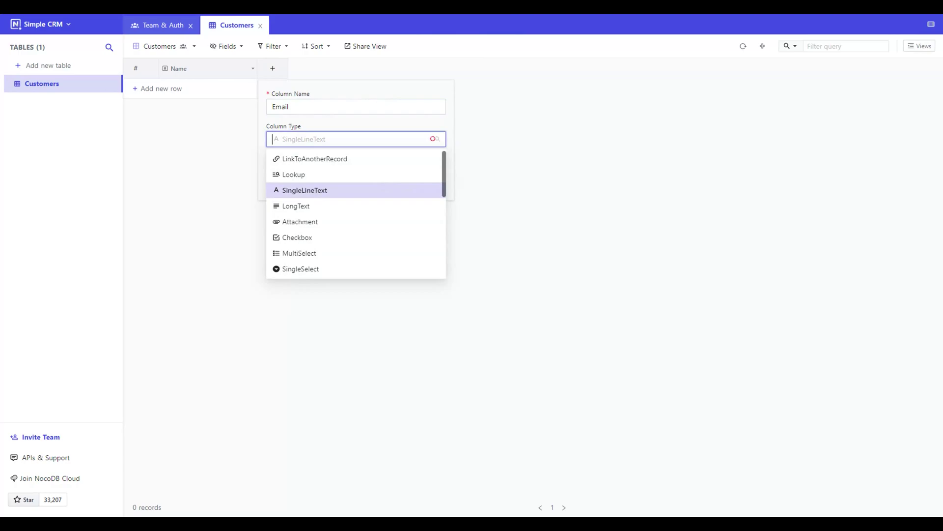
{"action": "type", "text": "Email"}
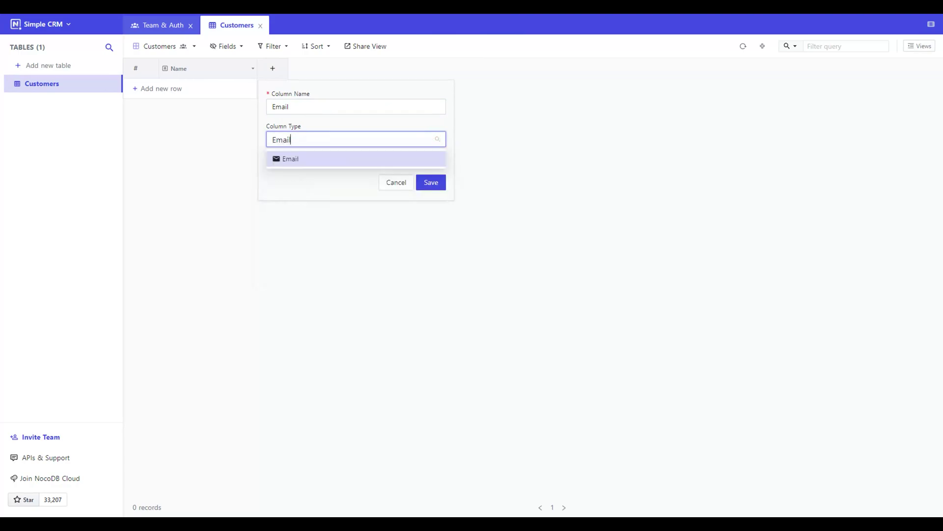
{"action": "left_click", "coordinate": [396, 158]}
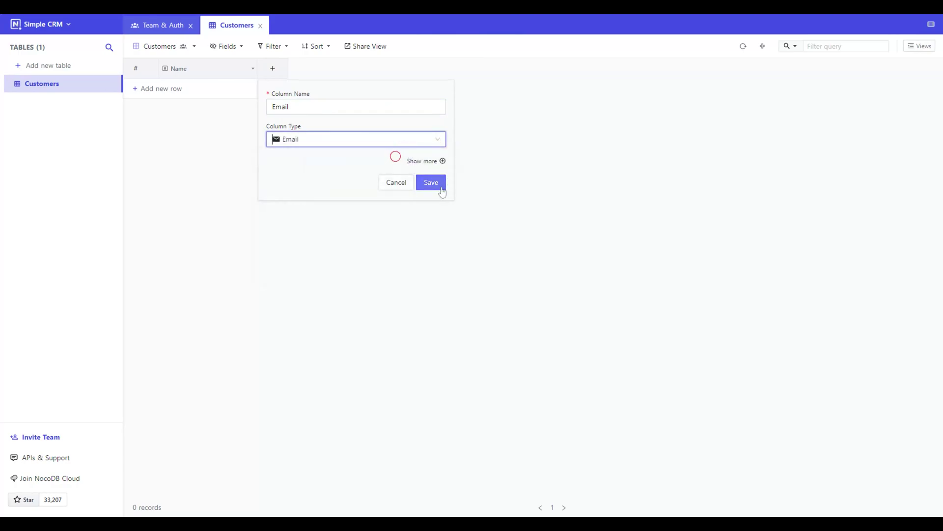
{"action": "left_click", "coordinate": [441, 186]}
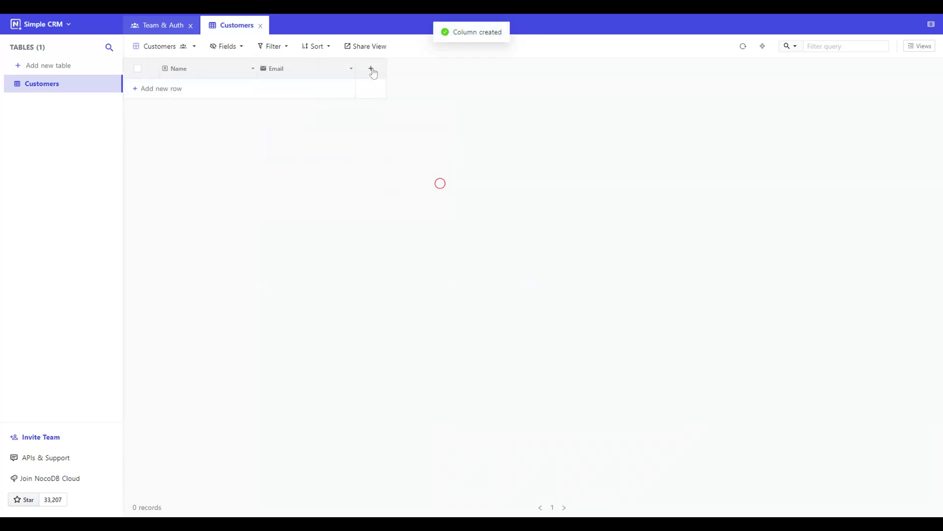
- Add a Phone single-line text column limited to length 10
{"action": "left_click", "coordinate": [371, 69]}
{"action": "type", "text": "Phone"}
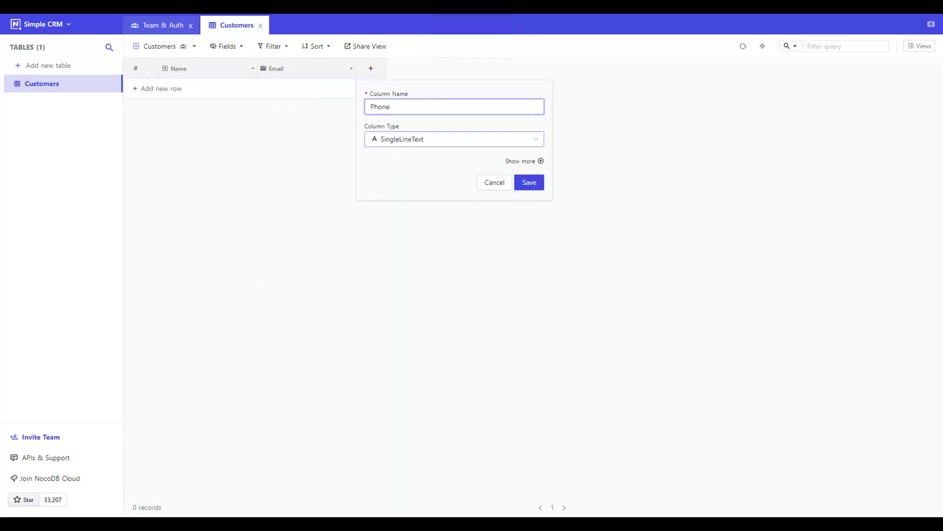
{"action": "left_click", "coordinate": [532, 141]}
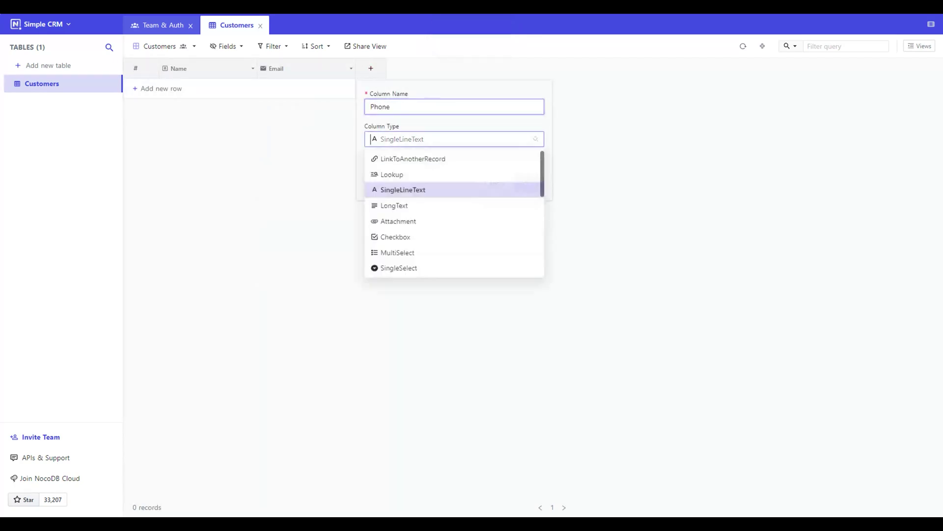
{"action": "left_click", "coordinate": [533, 141]}
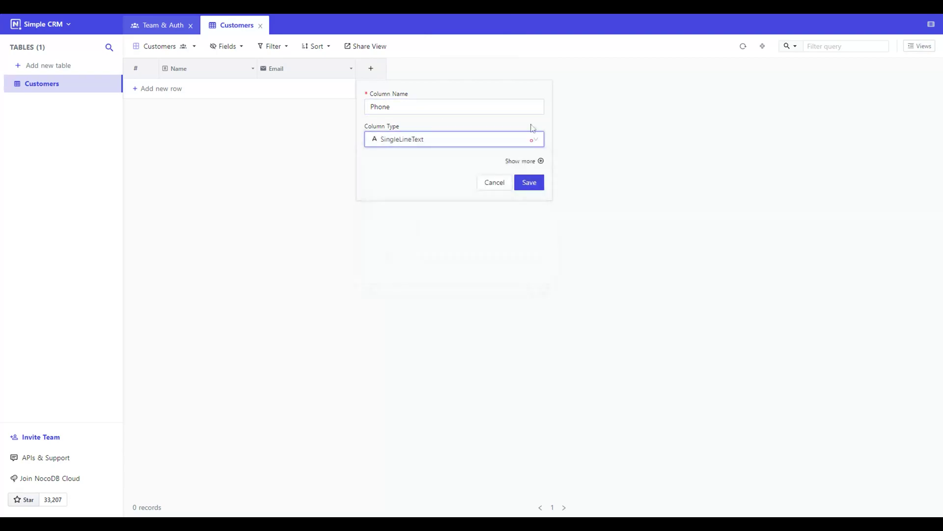
{"action": "left_click", "coordinate": [541, 162]}
{"action": "double_click", "coordinate": [382, 254]}
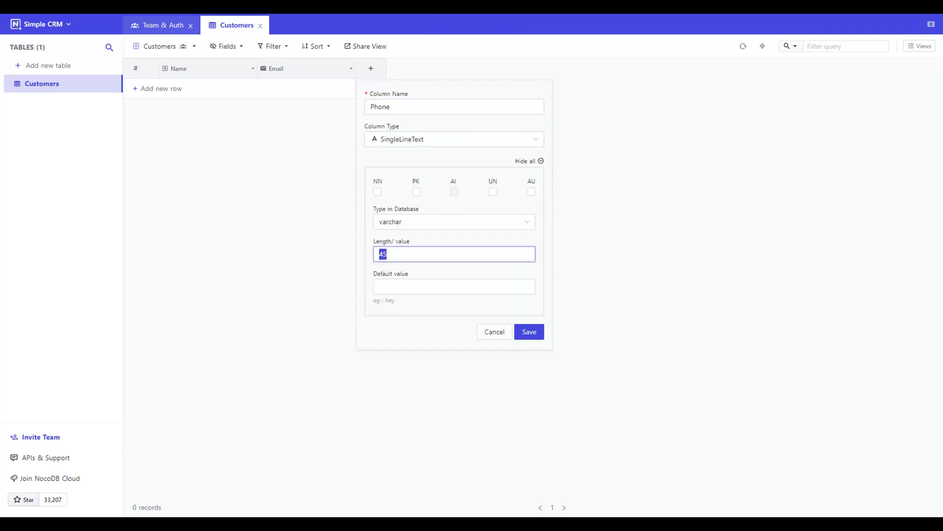
{"action": "type", "text": "10"}
{"action": "left_click", "coordinate": [391, 328]}
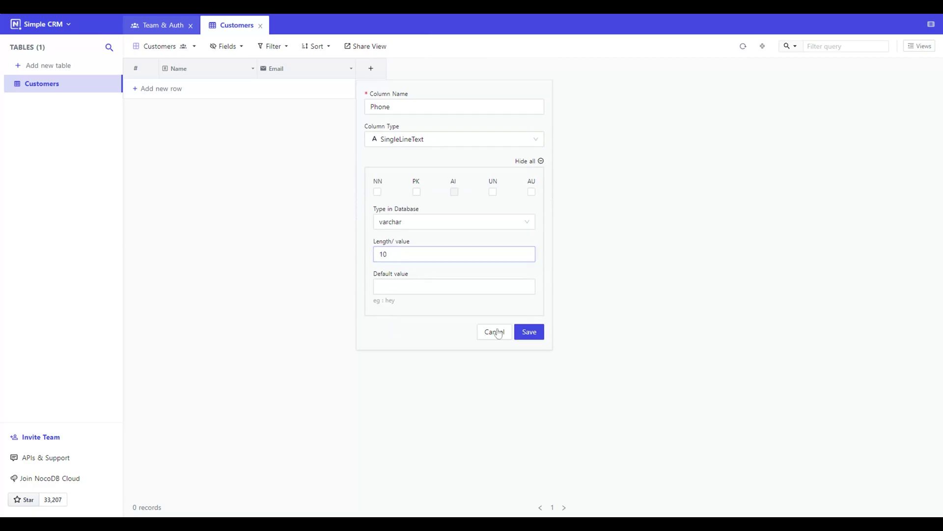
{"action": "left_click", "coordinate": [530, 332]}
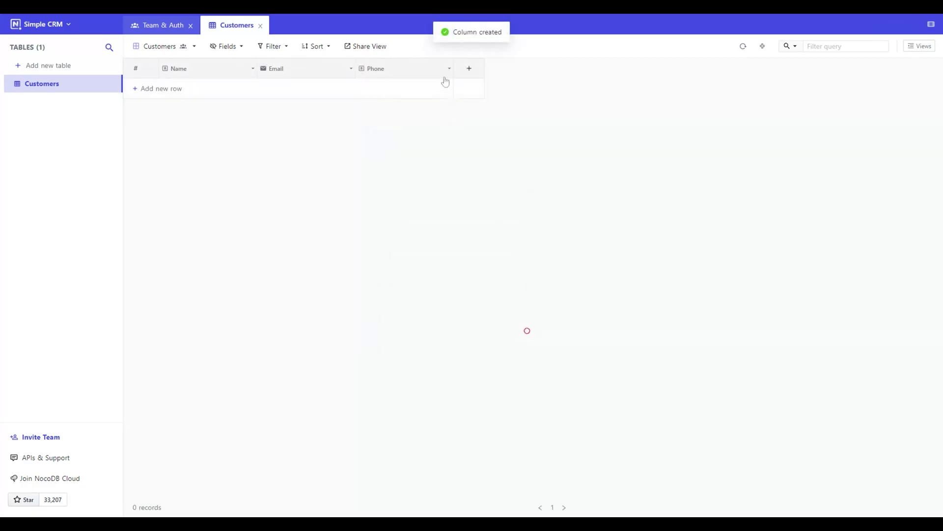
- Start a SingleSelect Status column with New as its first option
{"action": "left_click", "coordinate": [469, 70]}
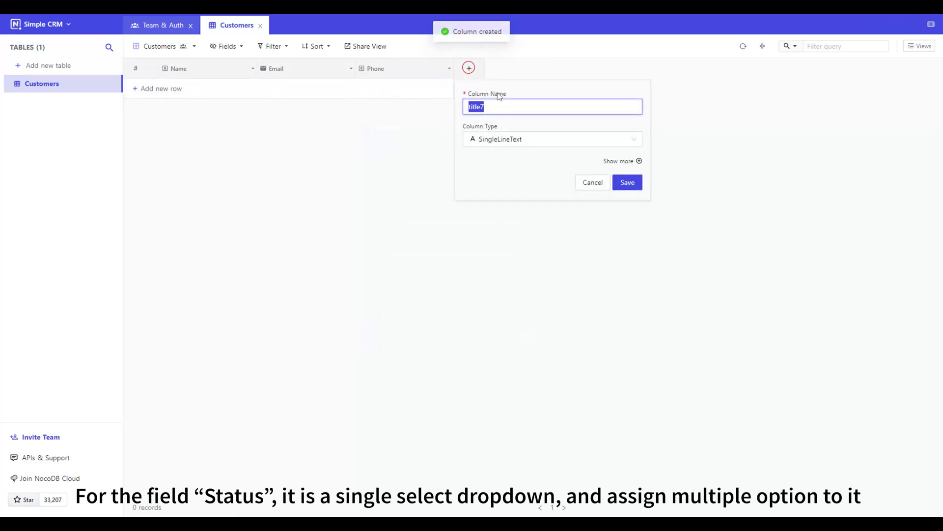
{"action": "type", "text": "Status"}
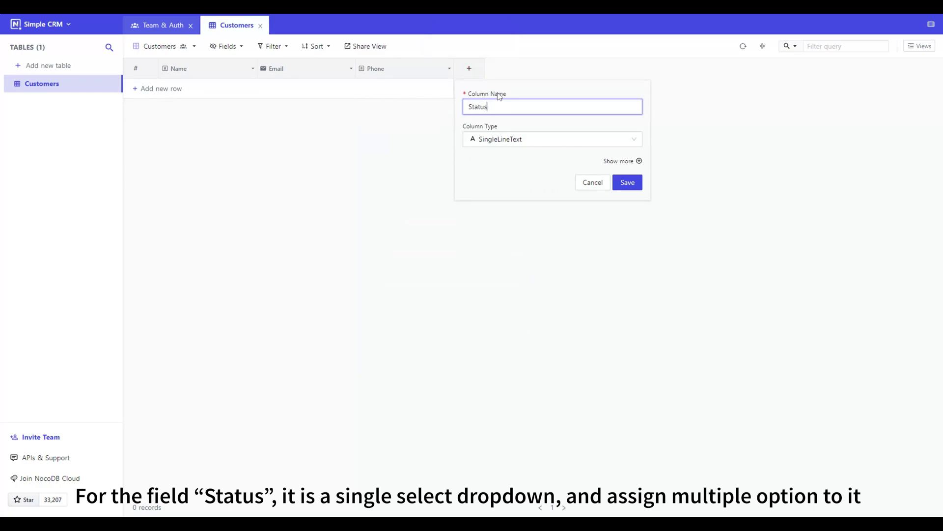
{"action": "left_click", "coordinate": [631, 139]}
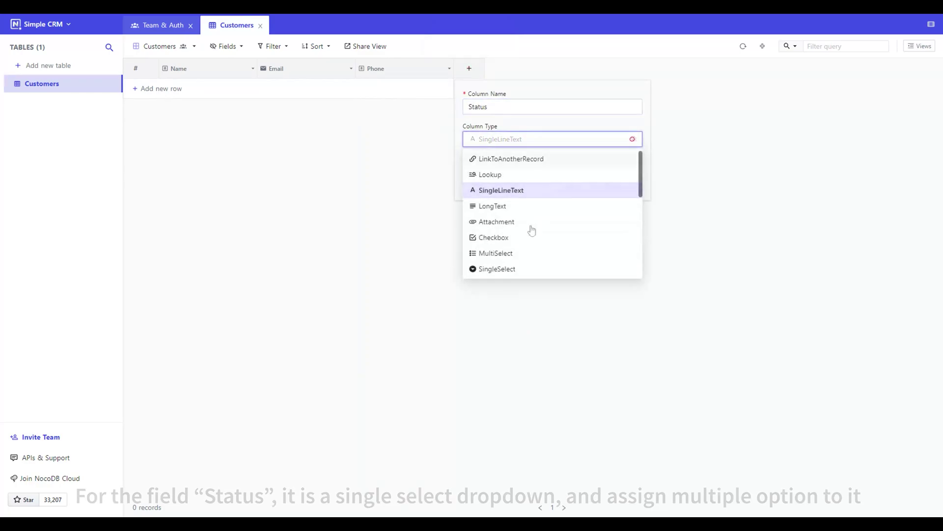
{"action": "left_click", "coordinate": [518, 274]}
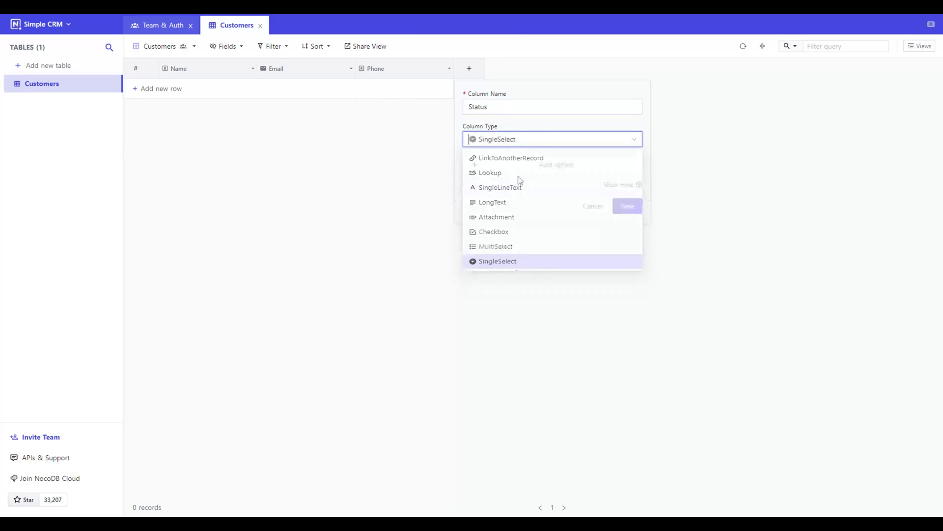
{"action": "left_click", "coordinate": [543, 168]}
{"action": "left_click", "coordinate": [529, 168]}
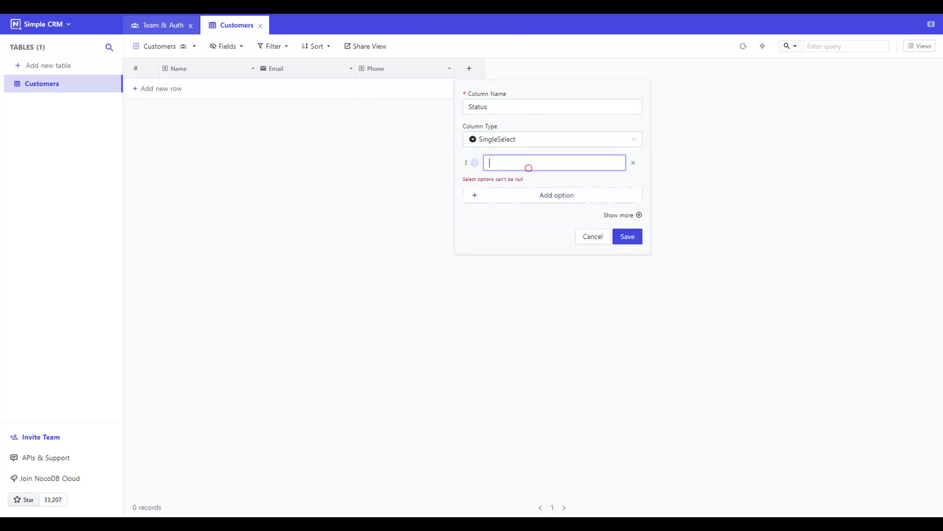
{"action": "type", "text": "New"}
- Add the options Assigned, In Progress, Success and Failed, then save the Status column
{"action": "left_click", "coordinate": [535, 193]}
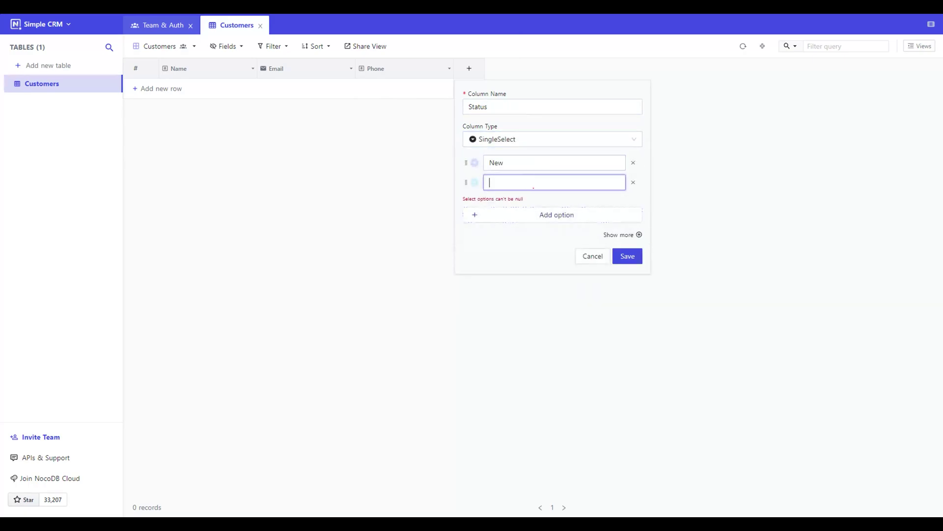
{"action": "type", "text": "Assigned"}
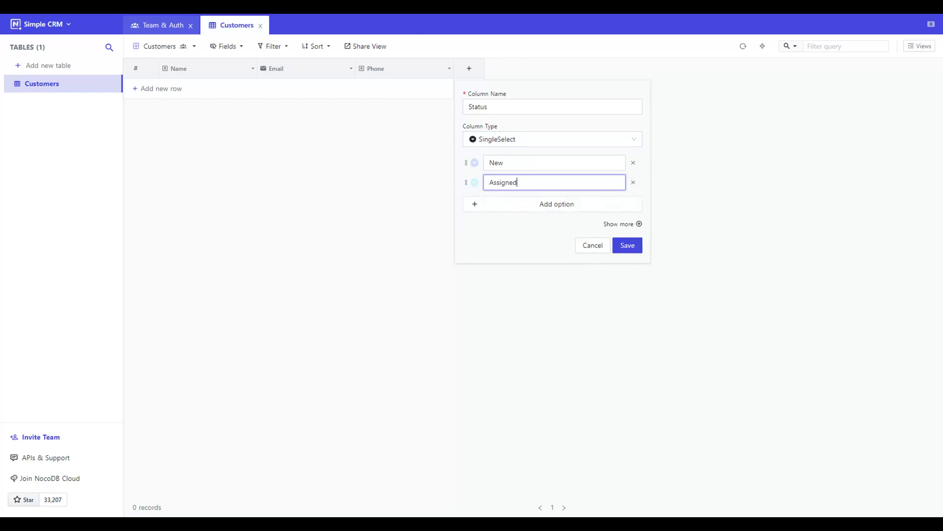
{"action": "left_click", "coordinate": [525, 211]}
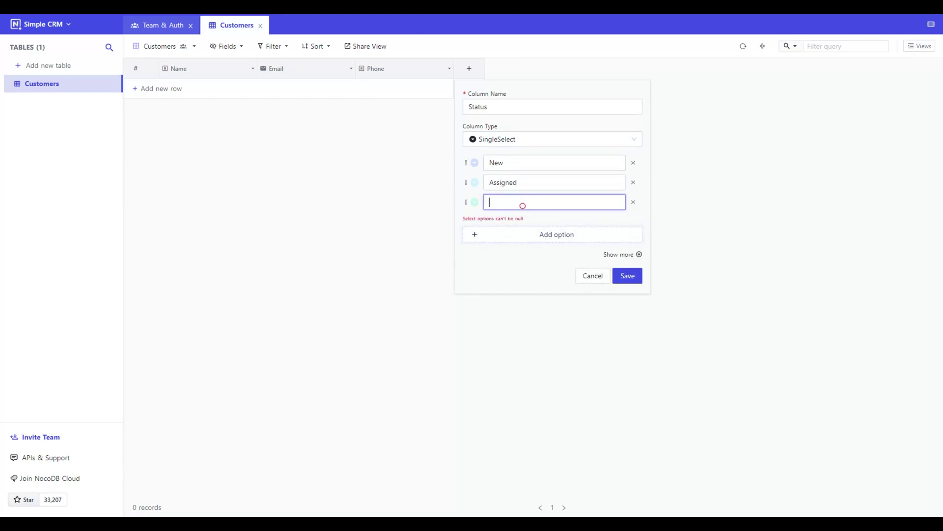
{"action": "type", "text": "In Progres"}
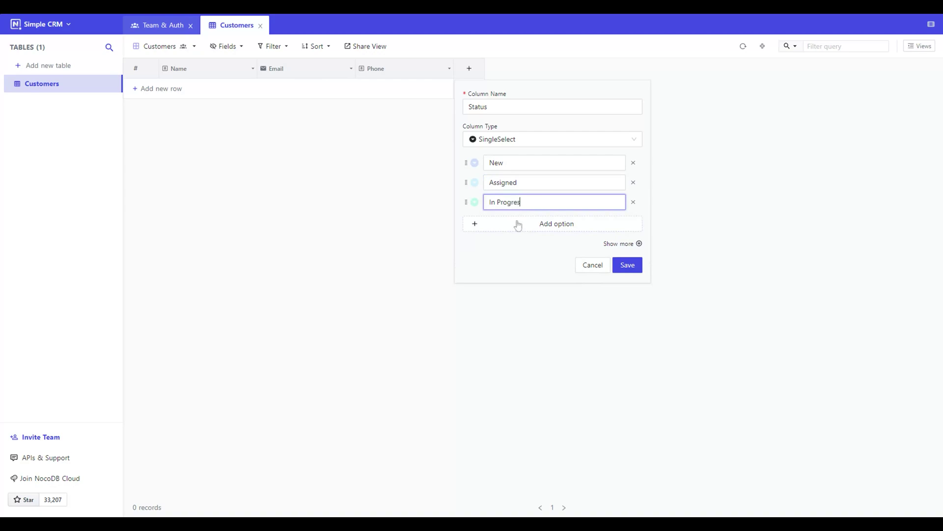
{"action": "type", "text": "s"}
{"action": "left_click", "coordinate": [518, 225]}
{"action": "type", "text": "Su"}
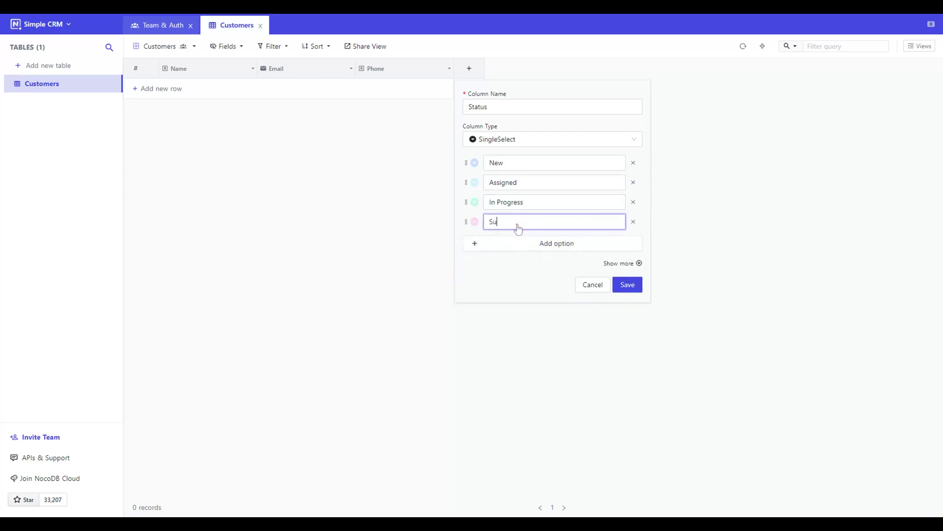
{"action": "type", "text": "ccess"}
{"action": "left_click", "coordinate": [526, 245]}
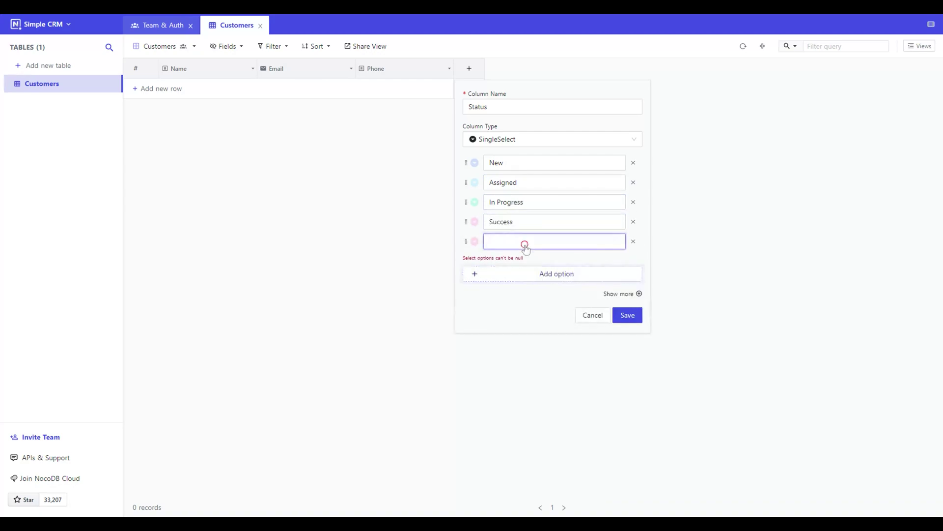
{"action": "type", "text": "Failed"}
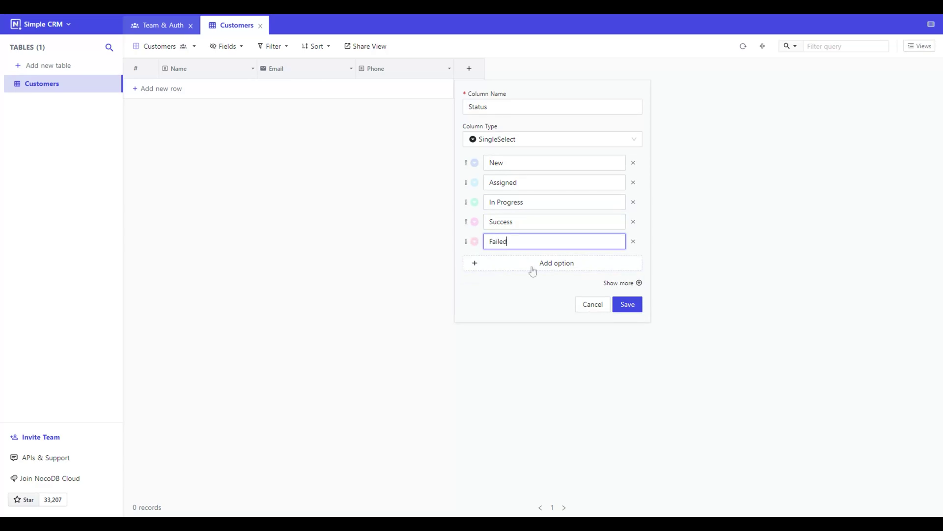
{"action": "left_click", "coordinate": [553, 290]}
{"action": "left_click", "coordinate": [551, 284]}
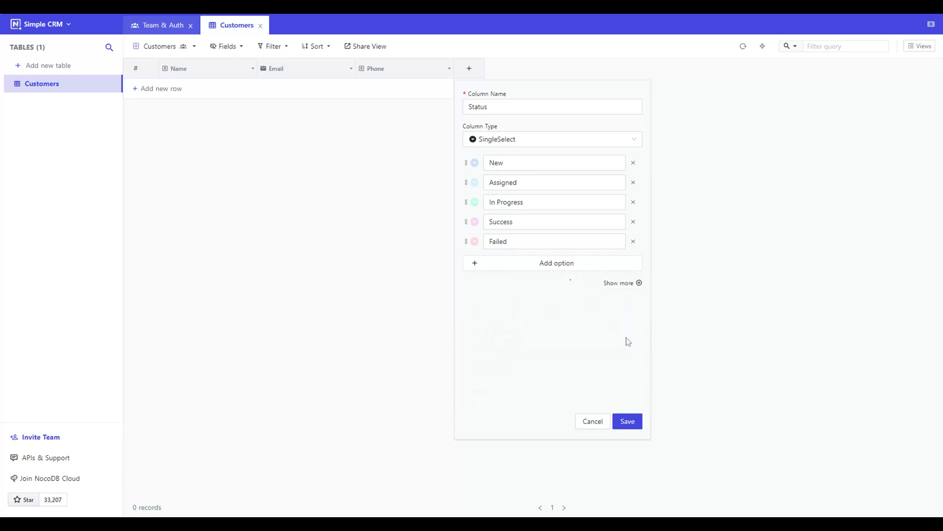
{"action": "left_click", "coordinate": [629, 304]}
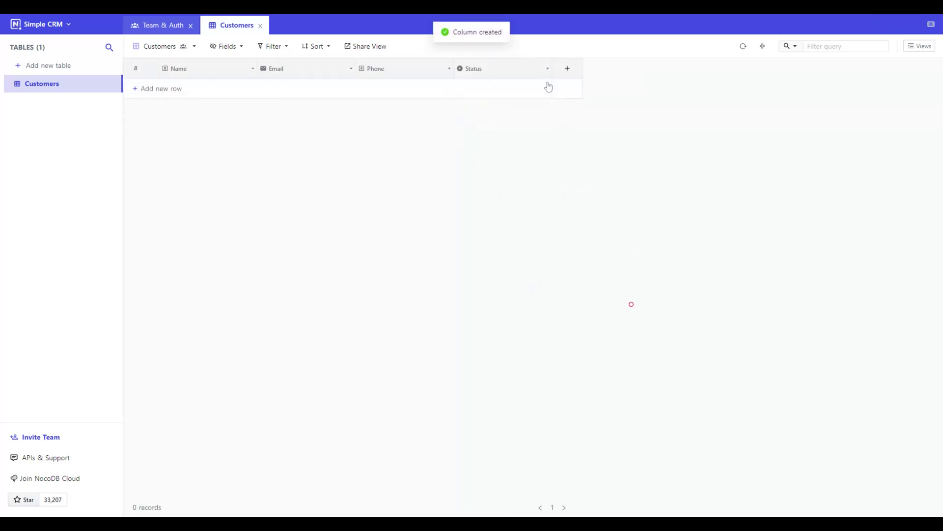
- Add a LongText column named Remarks, then set Name as the primary value
{"action": "left_click", "coordinate": [567, 70]}
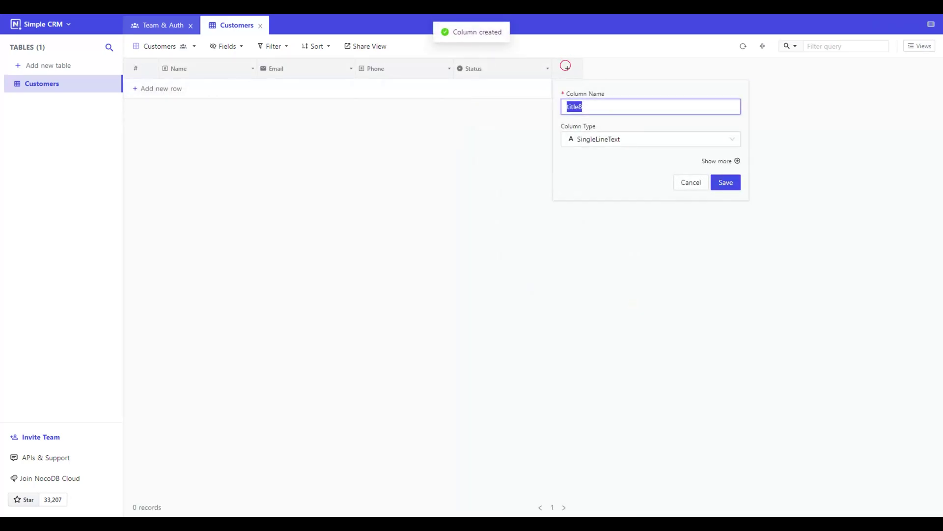
{"action": "type", "text": "Remarks"}
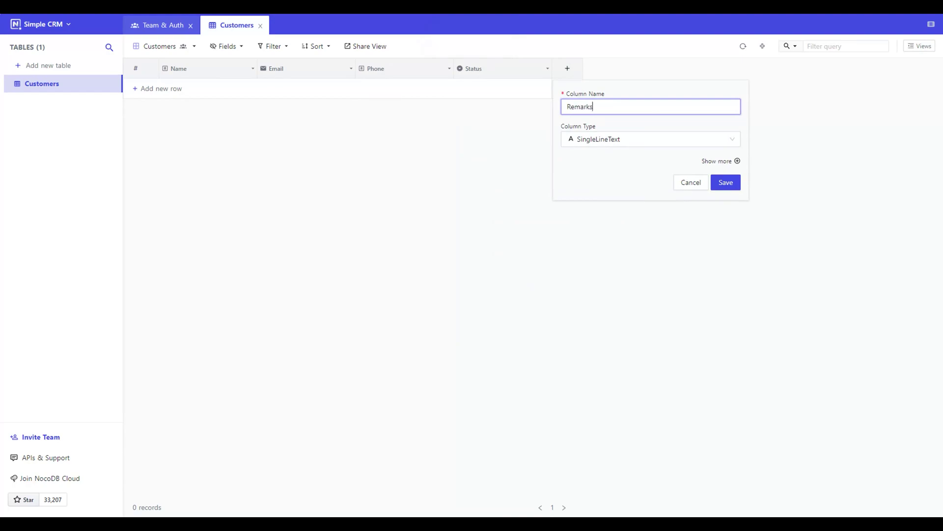
{"action": "left_click", "coordinate": [650, 141]}
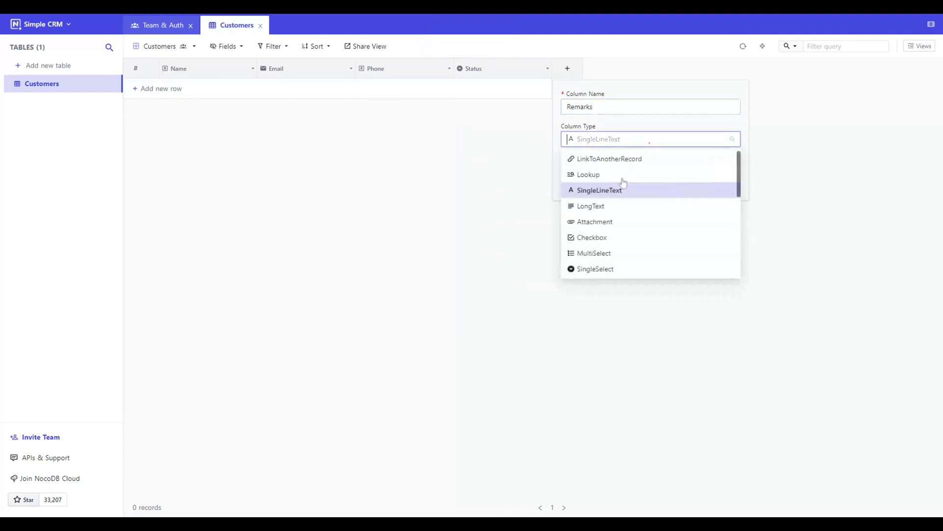
{"action": "left_click", "coordinate": [611, 203]}
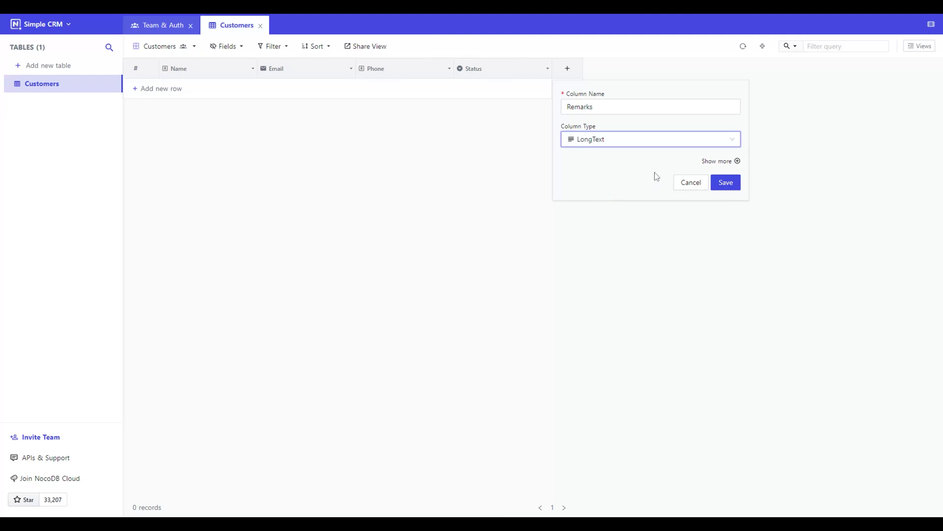
{"action": "left_click", "coordinate": [726, 182]}
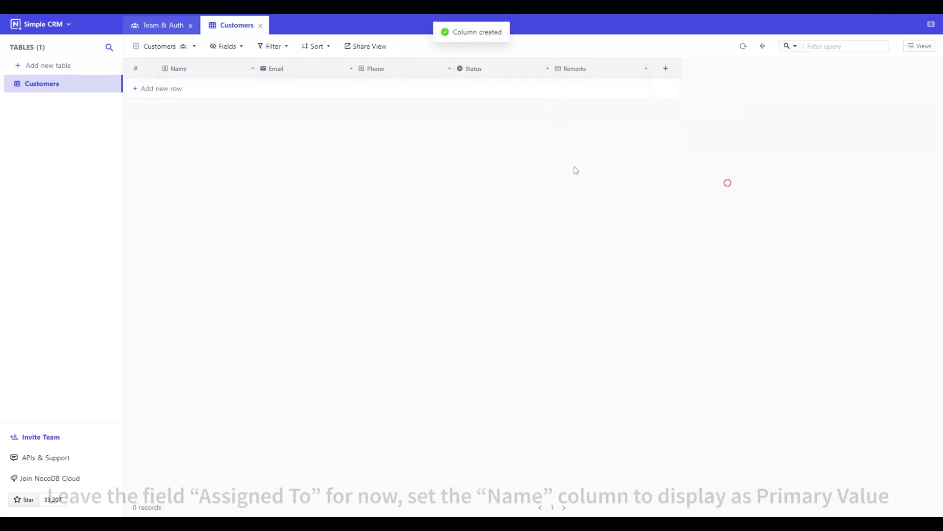
{"action": "left_click", "coordinate": [253, 68]}
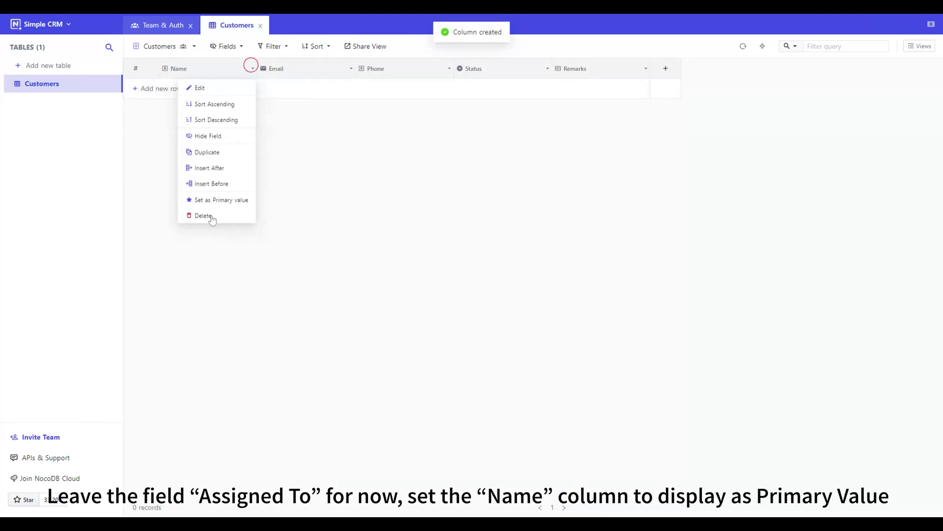
{"action": "left_click", "coordinate": [217, 200]}
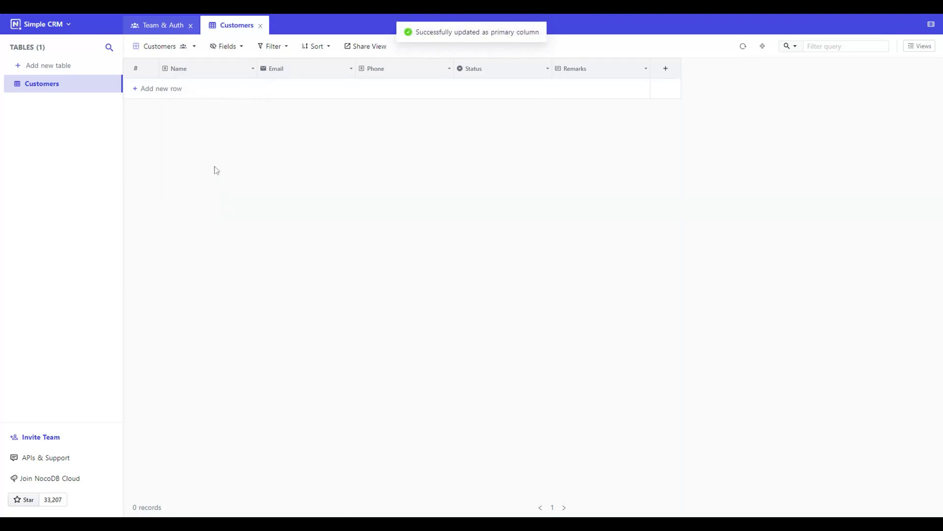
- Create the Sales Personnel table with the default title column excluded
{"action": "left_click", "coordinate": [62, 71]}
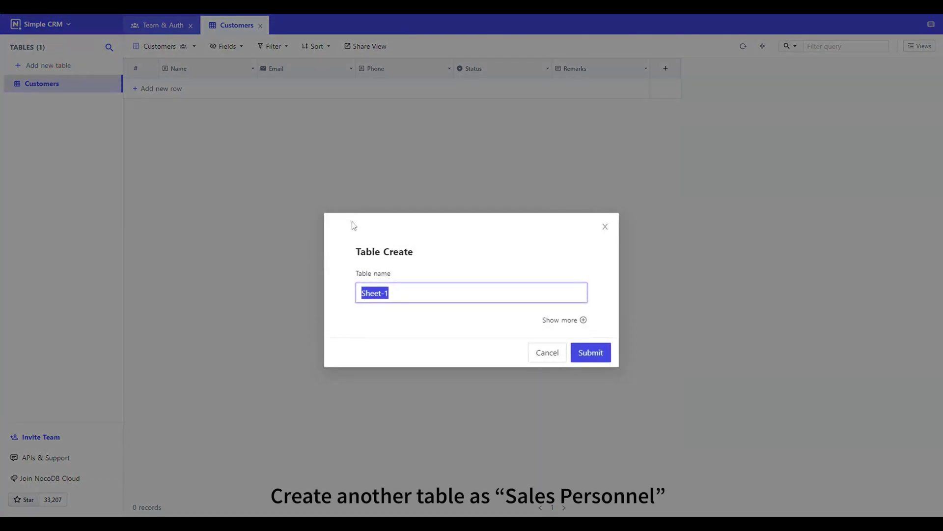
{"action": "type", "text": "Sales Personnel"}
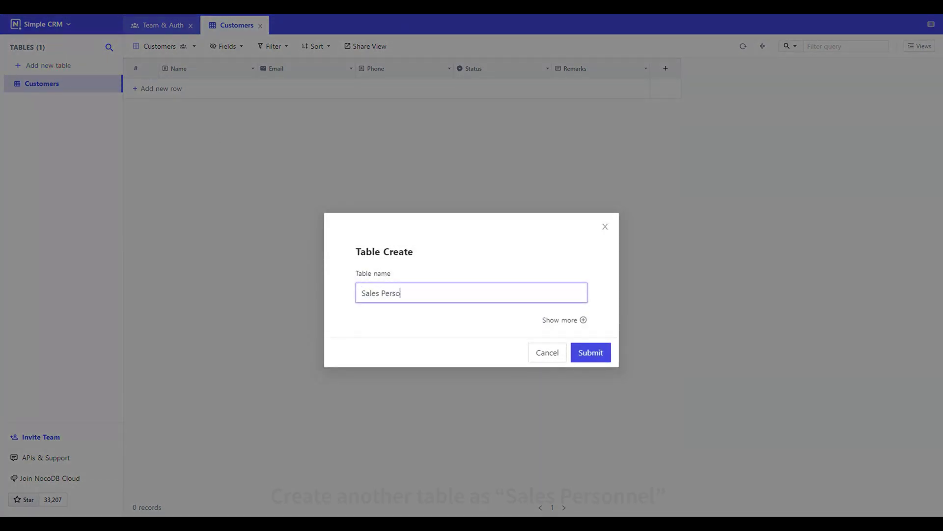
{"action": "left_click", "coordinate": [581, 324]}
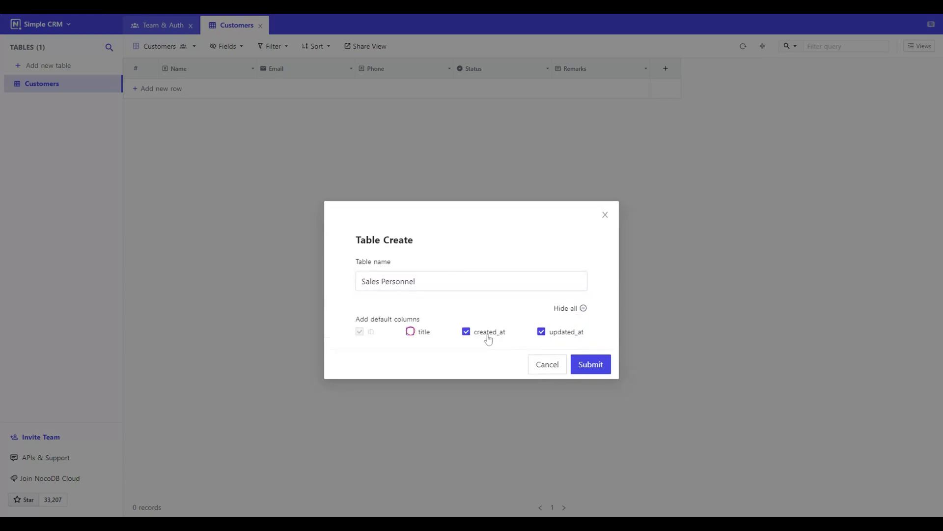
{"action": "left_click", "coordinate": [588, 364]}
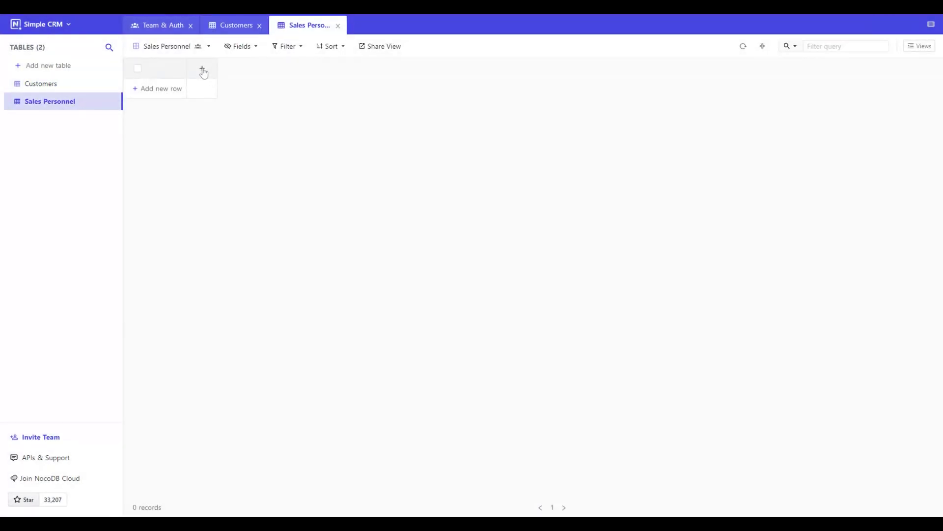
- Add a Name text column with length 255 to Sales Personnel
{"action": "left_click", "coordinate": [202, 70]}
{"action": "type", "text": "Name"}
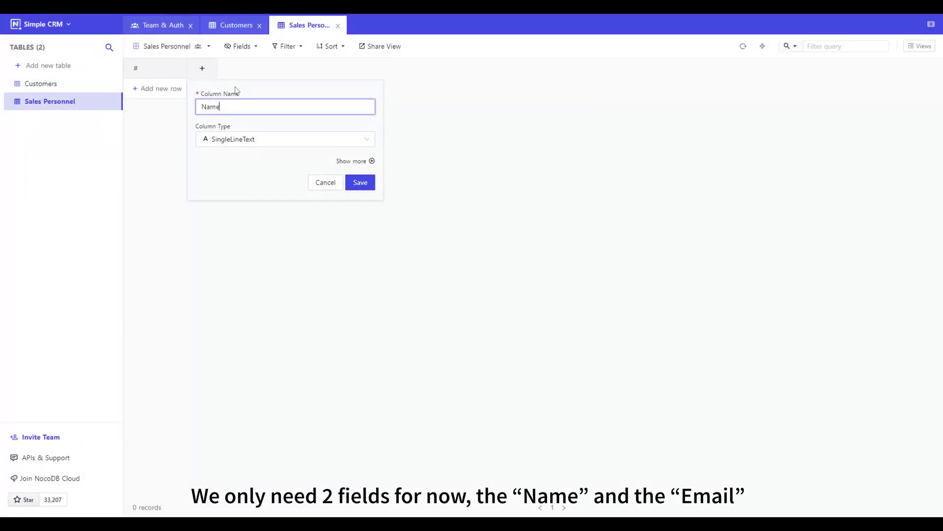
{"action": "left_click", "coordinate": [371, 160]}
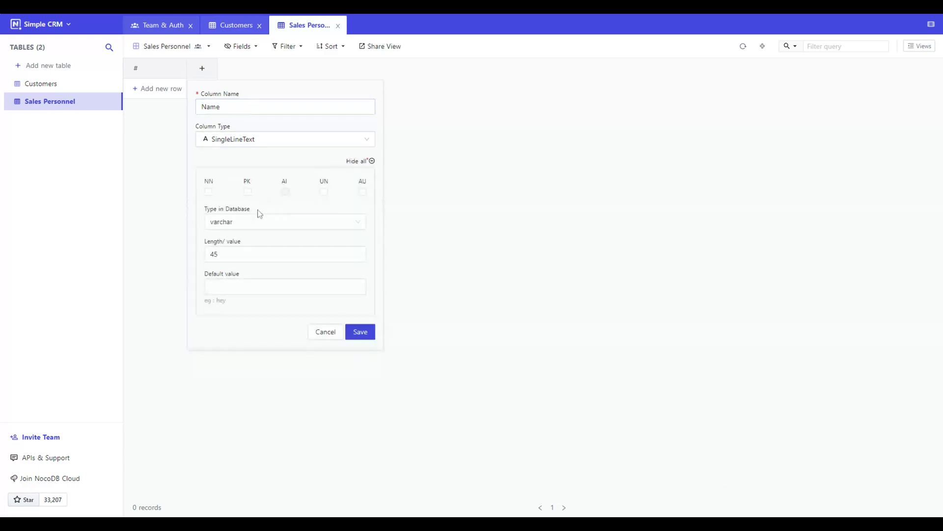
{"action": "double_click", "coordinate": [213, 254]}
{"action": "type", "text": "255"}
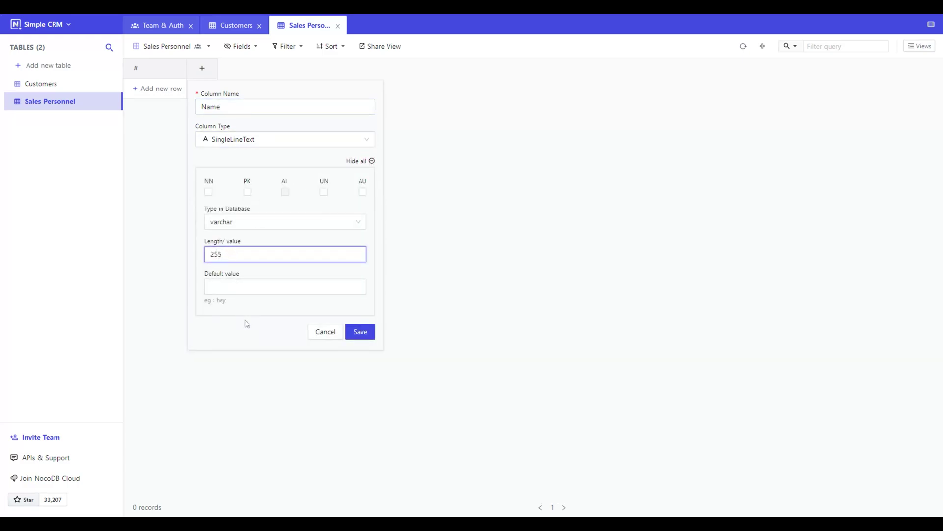
{"action": "left_click", "coordinate": [244, 320]}
{"action": "left_click", "coordinate": [346, 330]}
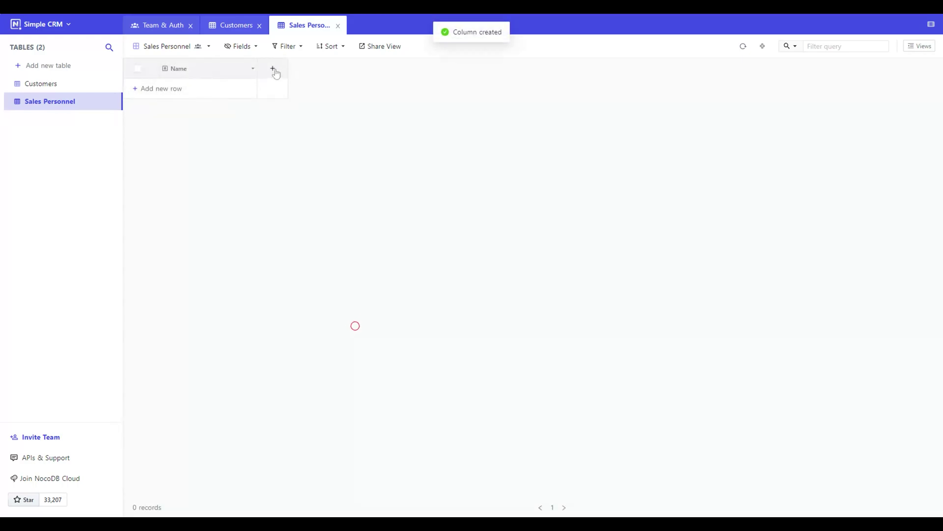
- Add an Email column of the Email type
{"action": "left_click", "coordinate": [275, 73]}
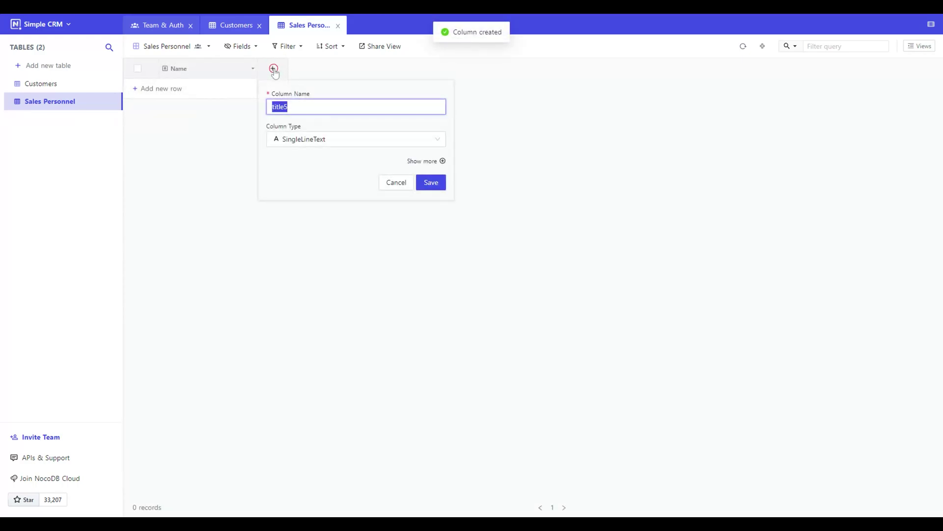
{"action": "type", "text": "Email"}
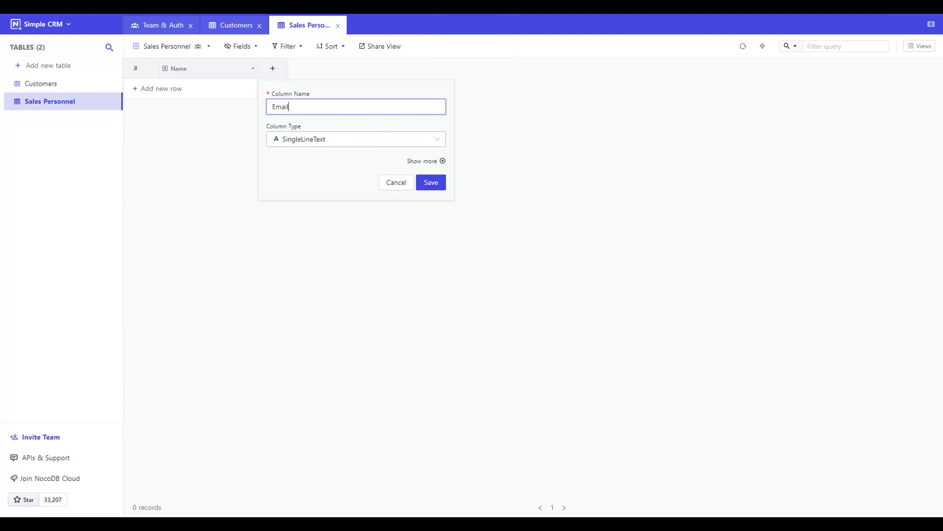
{"action": "left_click", "coordinate": [381, 138]}
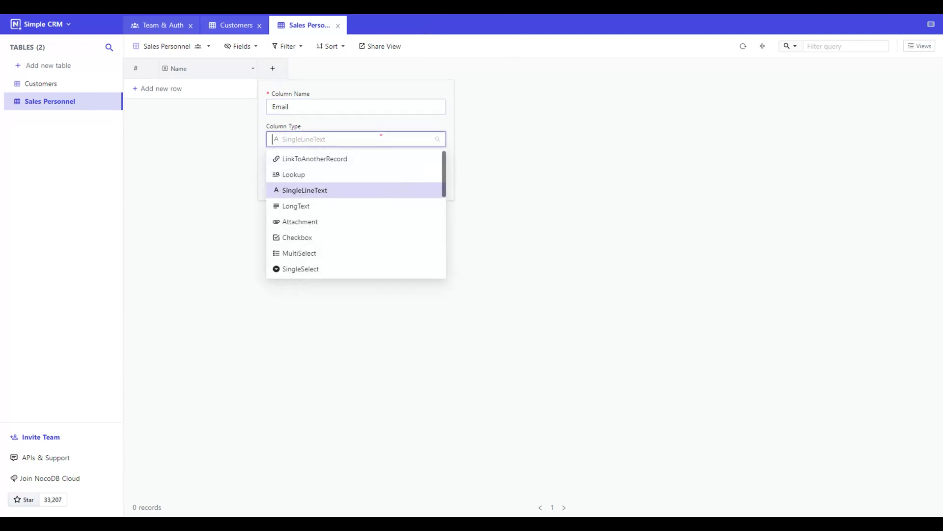
{"action": "type", "text": "emai"}
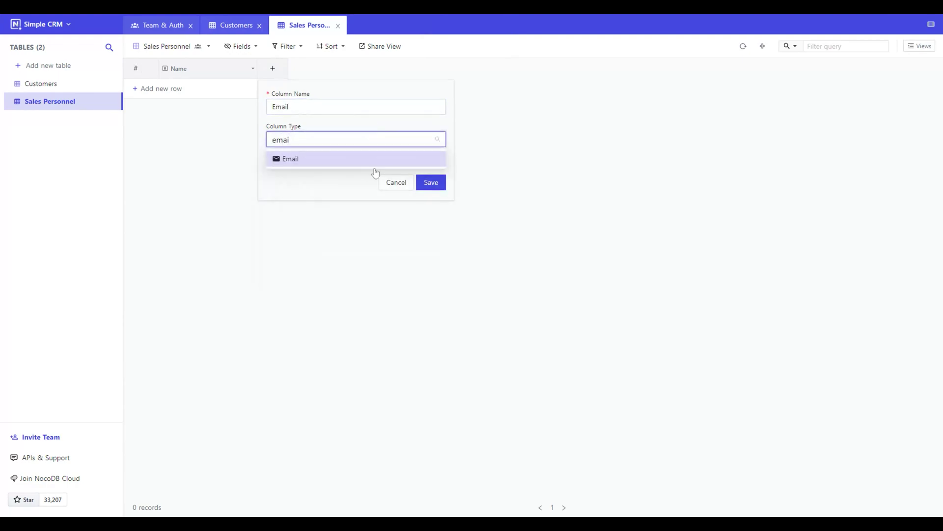
{"action": "left_click", "coordinate": [352, 160]}
{"action": "left_click", "coordinate": [428, 185]}
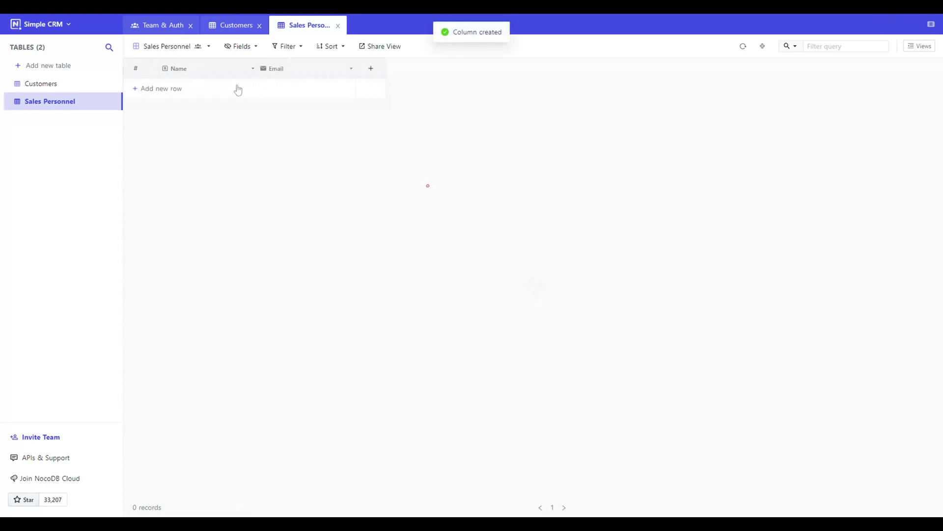
- Set Name as the primary value and begin another new column
{"action": "left_click", "coordinate": [253, 70]}
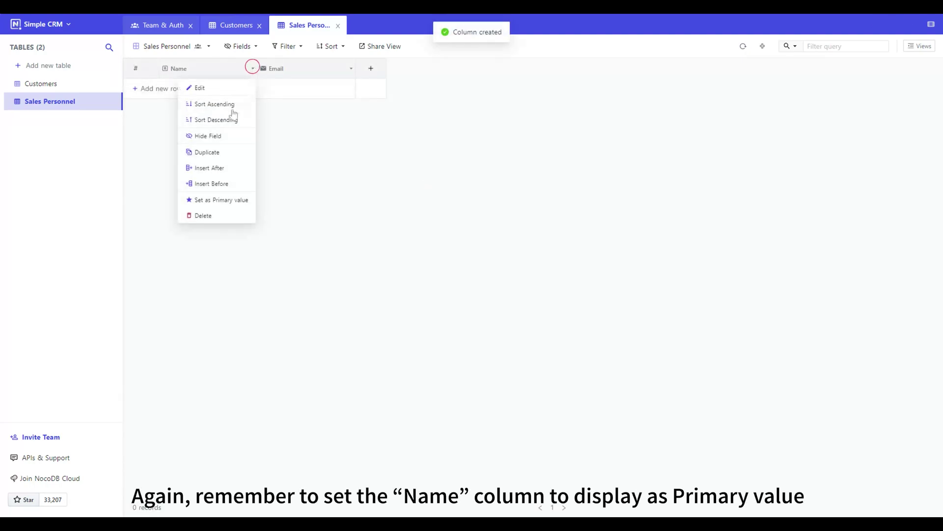
{"action": "left_click", "coordinate": [224, 199]}
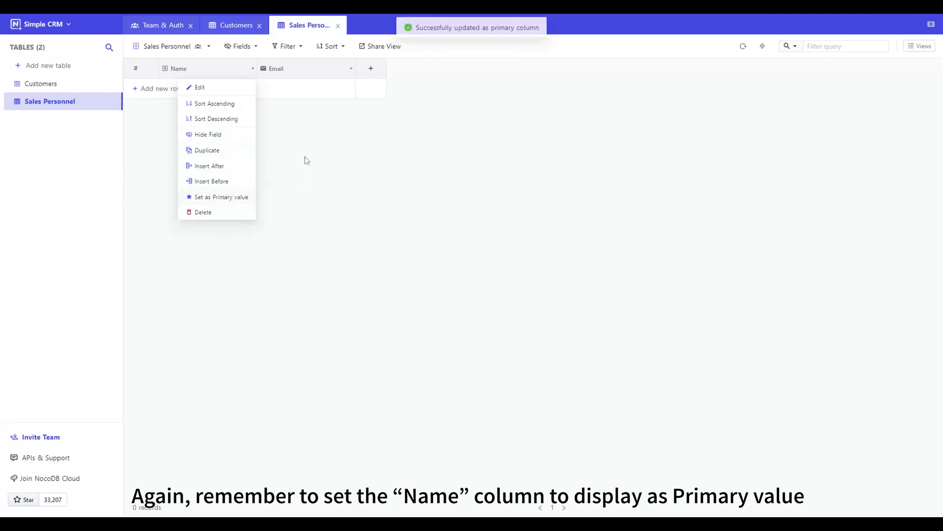
{"action": "left_click", "coordinate": [371, 69]}
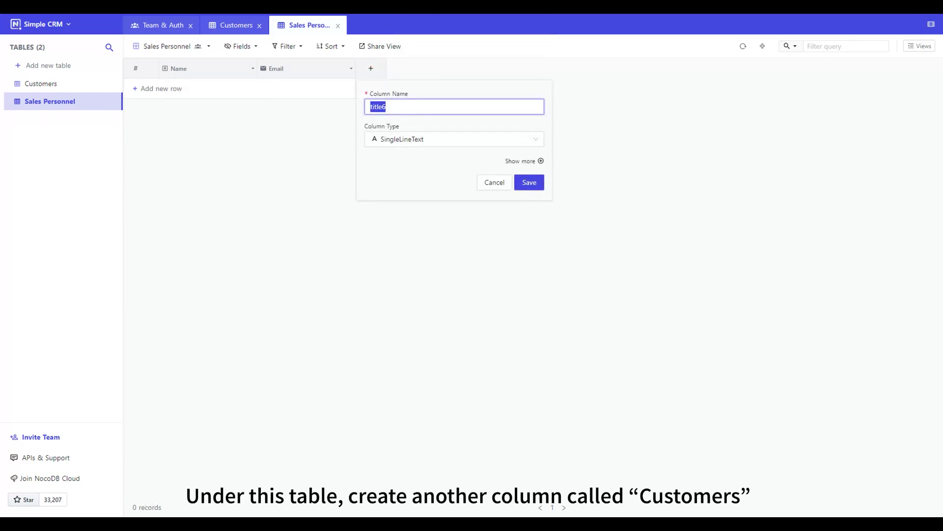
- Make the column a Has Many link to Customers with On Delete set to SET NULL
{"action": "left_click", "coordinate": [480, 140]}
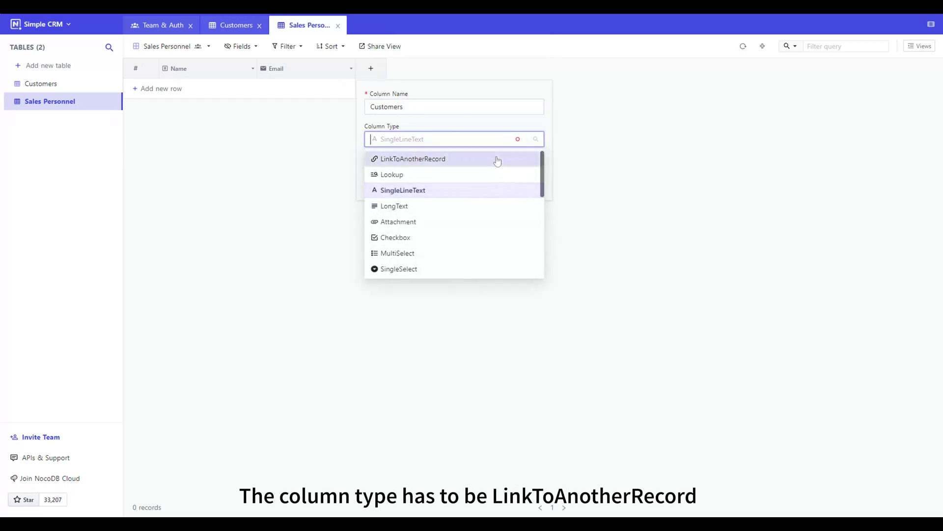
{"action": "left_click", "coordinate": [498, 159]}
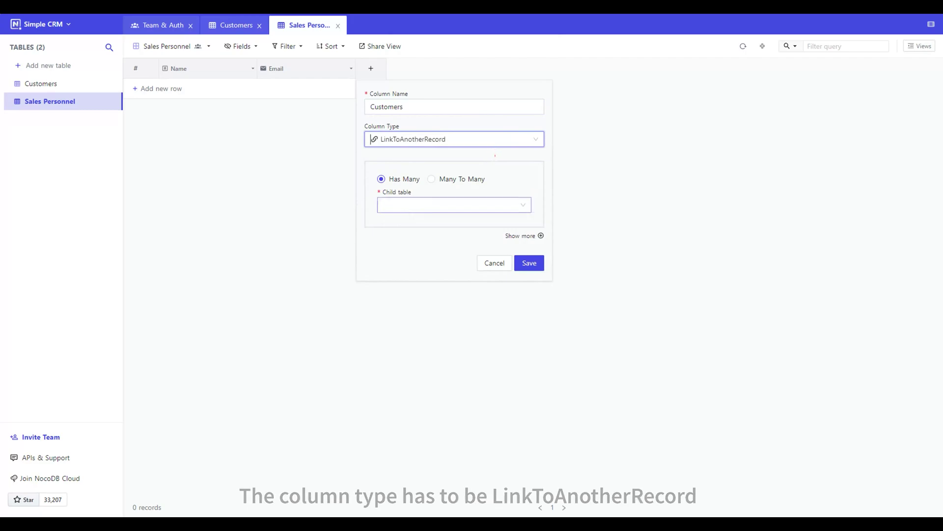
{"action": "left_click", "coordinate": [518, 204]}
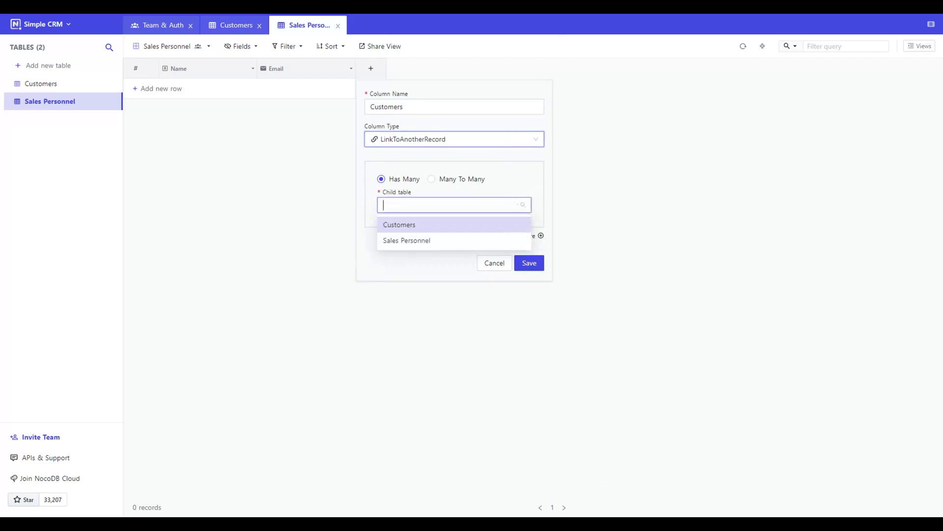
{"action": "left_click", "coordinate": [477, 228]}
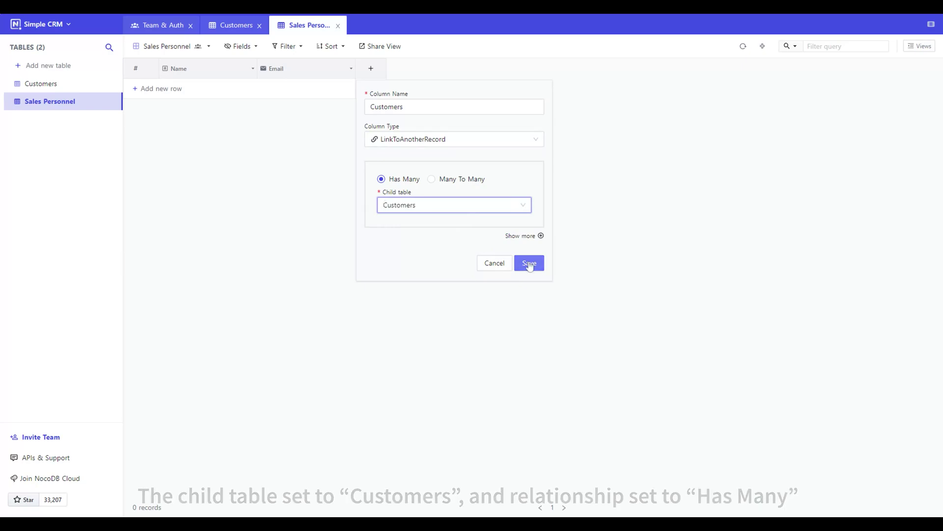
{"action": "left_click", "coordinate": [534, 239]}
{"action": "left_click", "coordinate": [507, 280]}
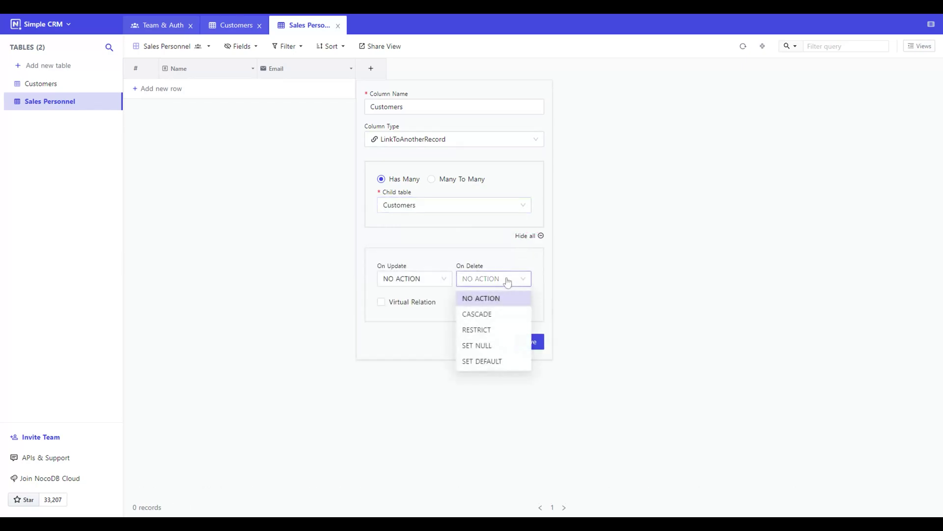
{"action": "left_click", "coordinate": [495, 345]}
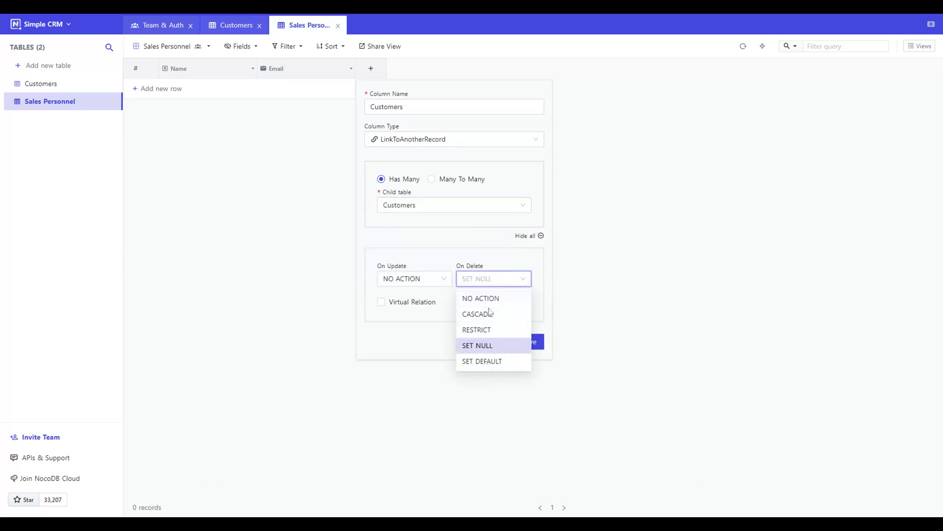
{"action": "left_click", "coordinate": [486, 249]}
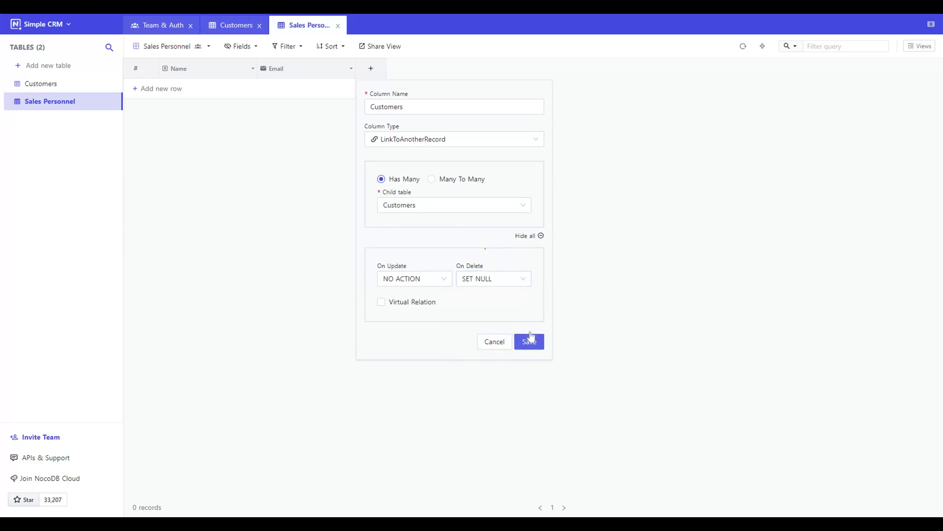
{"action": "left_click", "coordinate": [529, 343]}
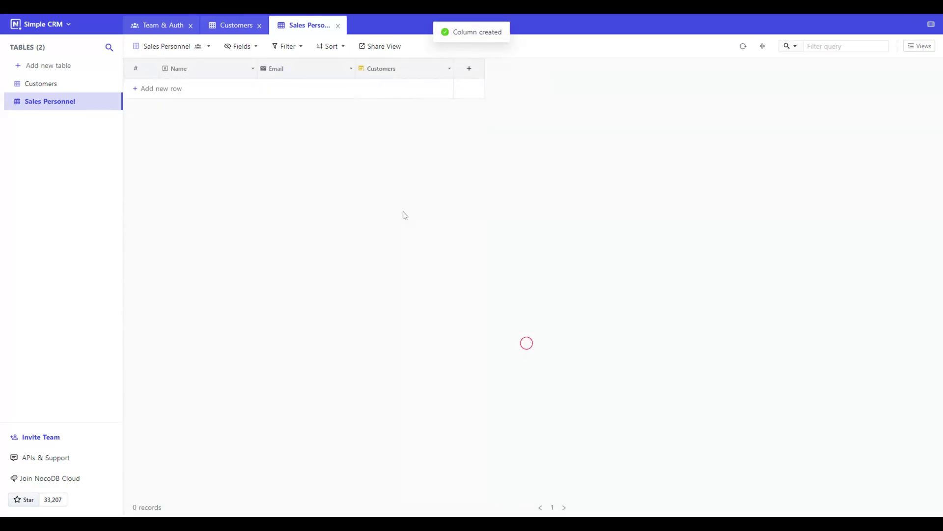
- Add the first salesperson record with their name and email address
{"action": "left_click", "coordinate": [186, 91]}
{"action": "left_click", "coordinate": [187, 90]}
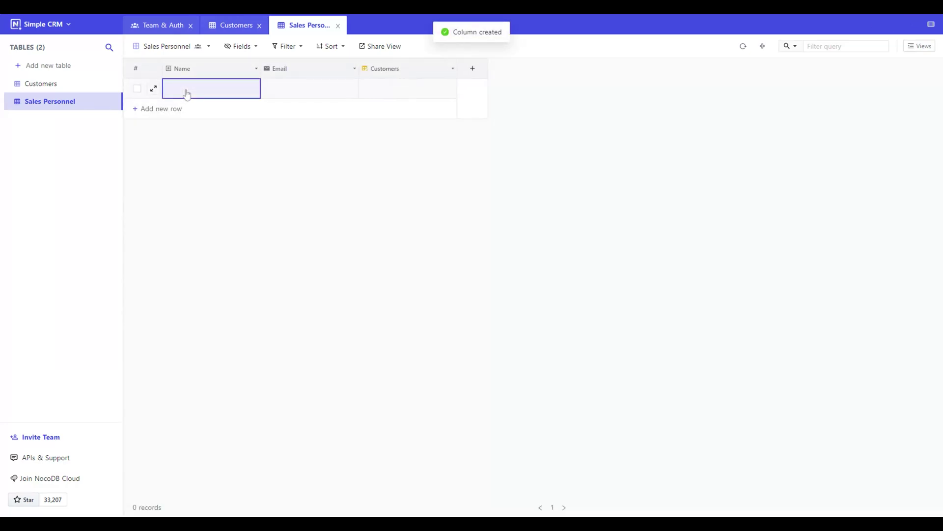
{"action": "double_click", "coordinate": [187, 90]}
{"action": "type", "text": "Rick"}
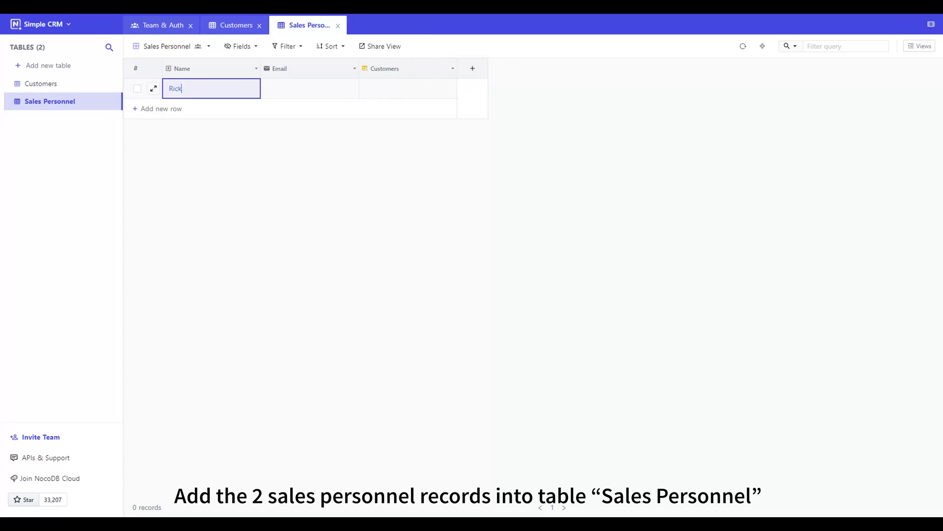
{"action": "left_click", "coordinate": [269, 93]}
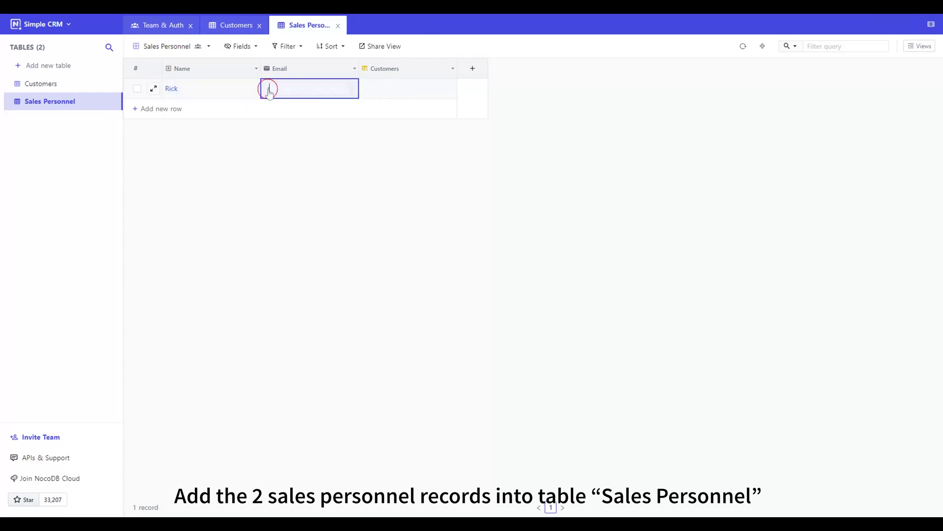
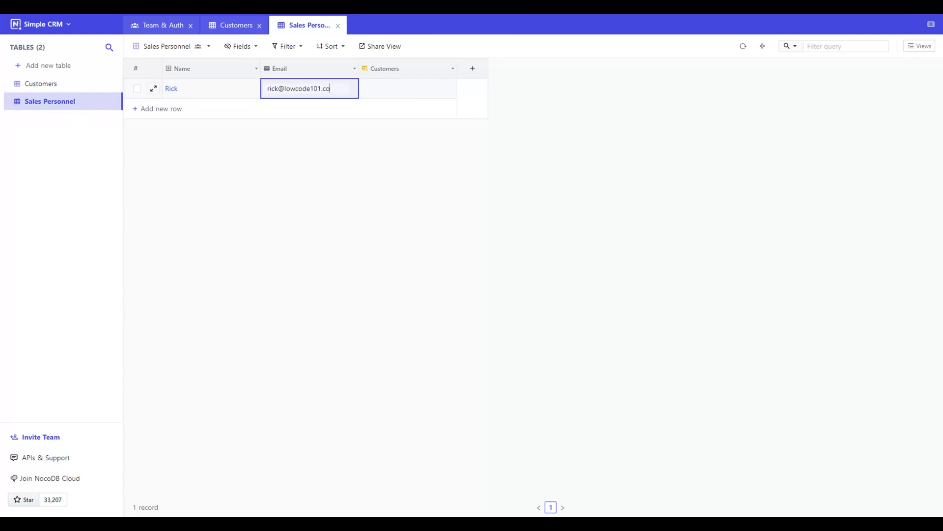
{"action": "key", "text": "Return"}
- Add a second salesperson record with their name and email address
{"action": "left_click", "coordinate": [163, 114]}
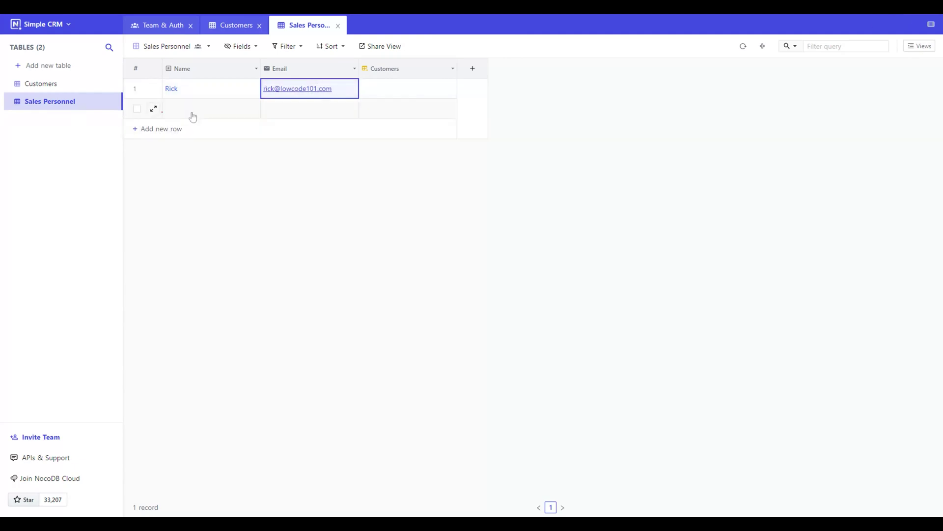
{"action": "left_click", "coordinate": [193, 115]}
{"action": "type", "text": "Shane"}
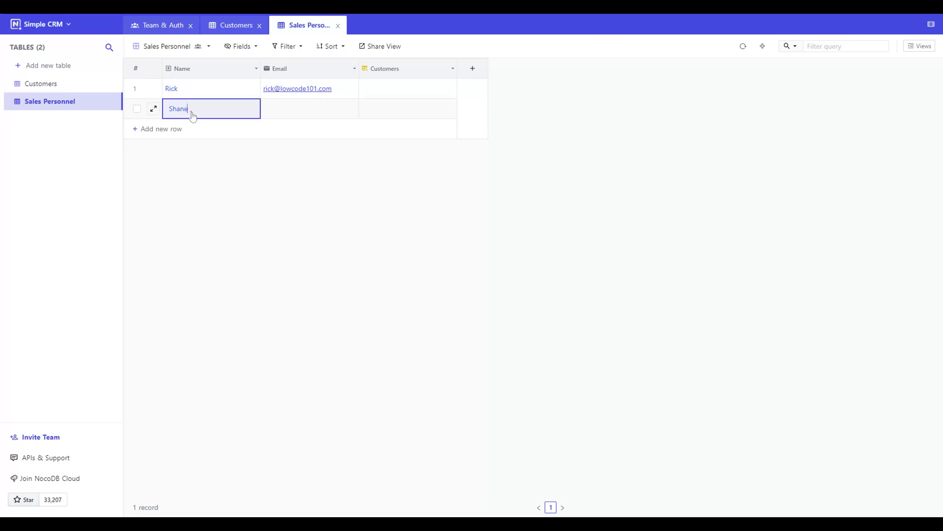
{"action": "left_click", "coordinate": [292, 110]}
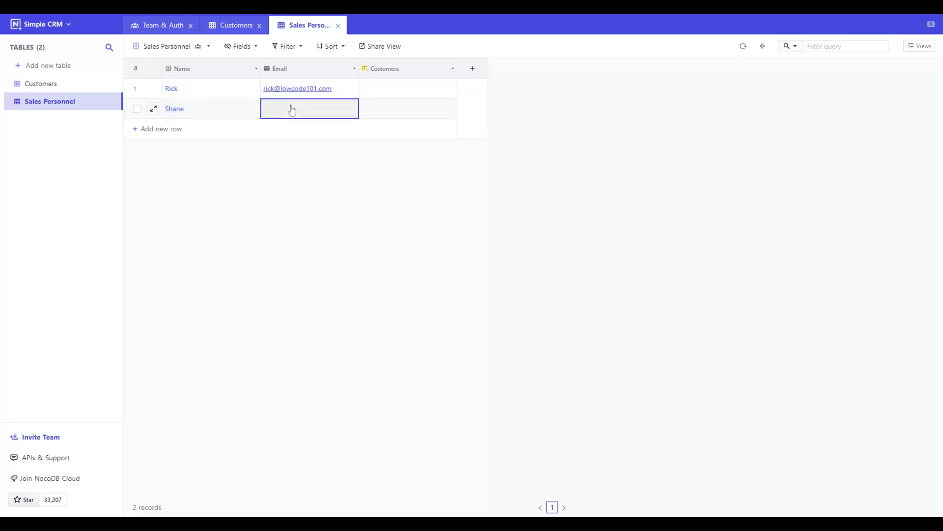
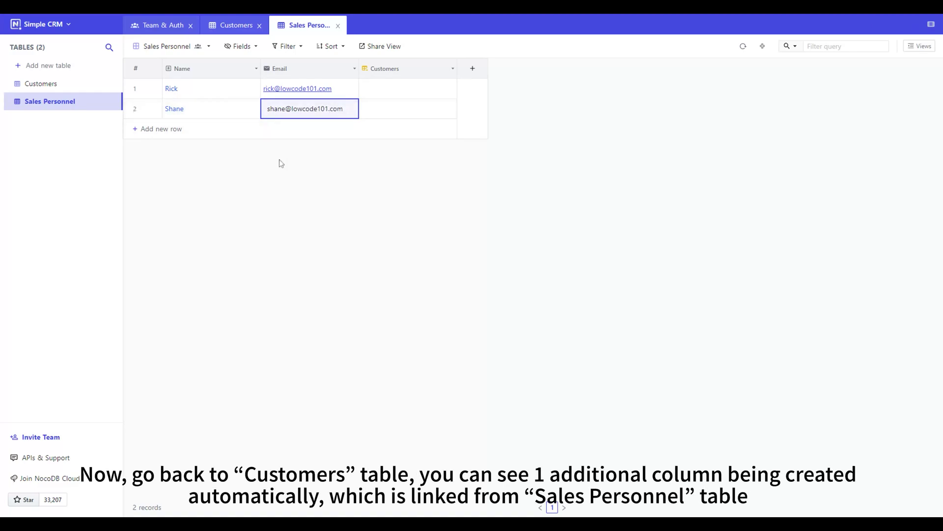
{"action": "left_click", "coordinate": [279, 162]}
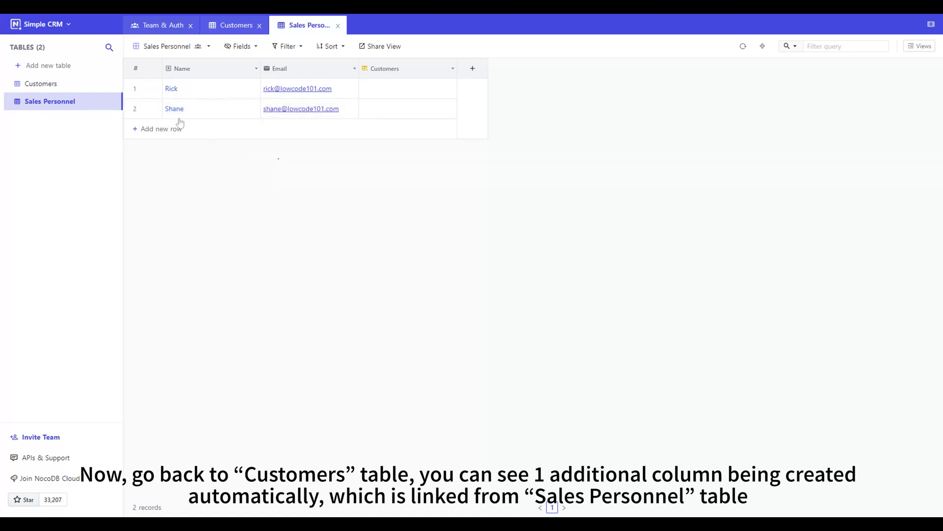
- On the Customers table, start a CSV upload and add the sample-data.csv file
{"action": "left_click", "coordinate": [235, 27]}
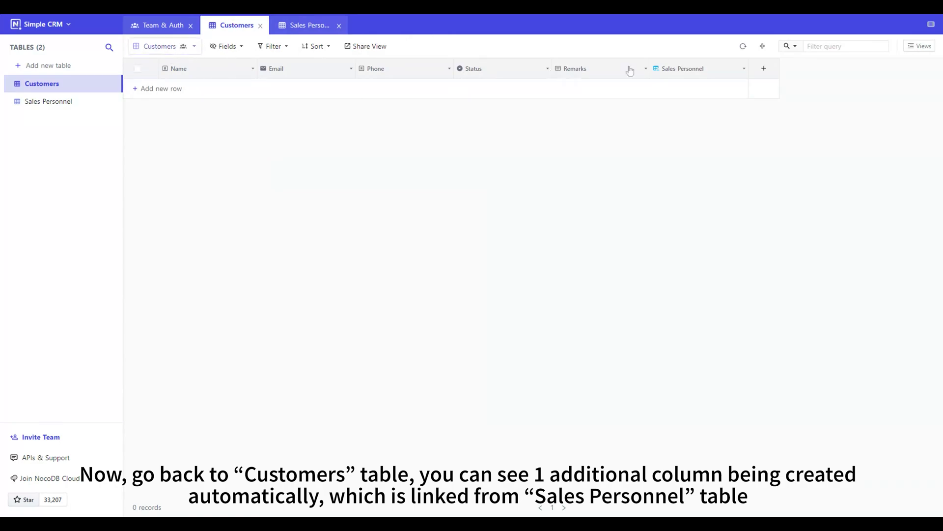
{"action": "left_click", "coordinate": [195, 47]}
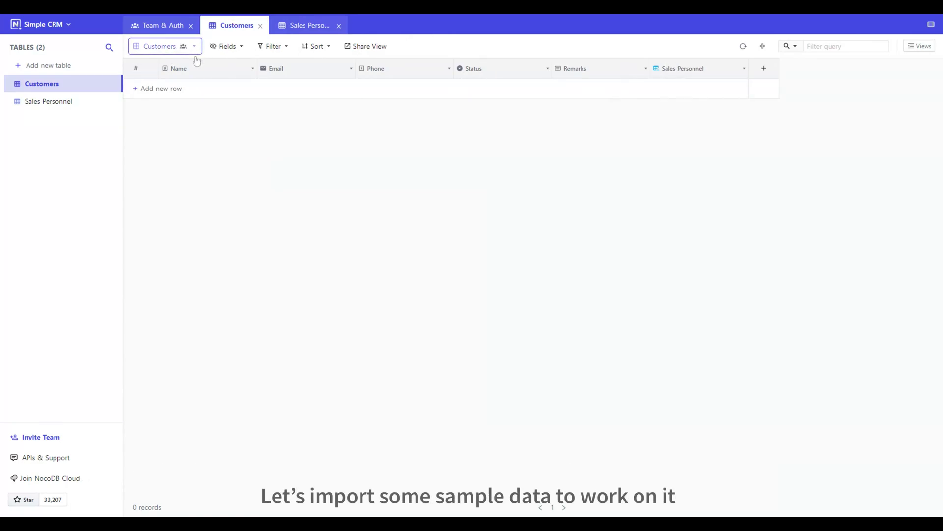
{"action": "mouse_move", "coordinate": [206, 123]}
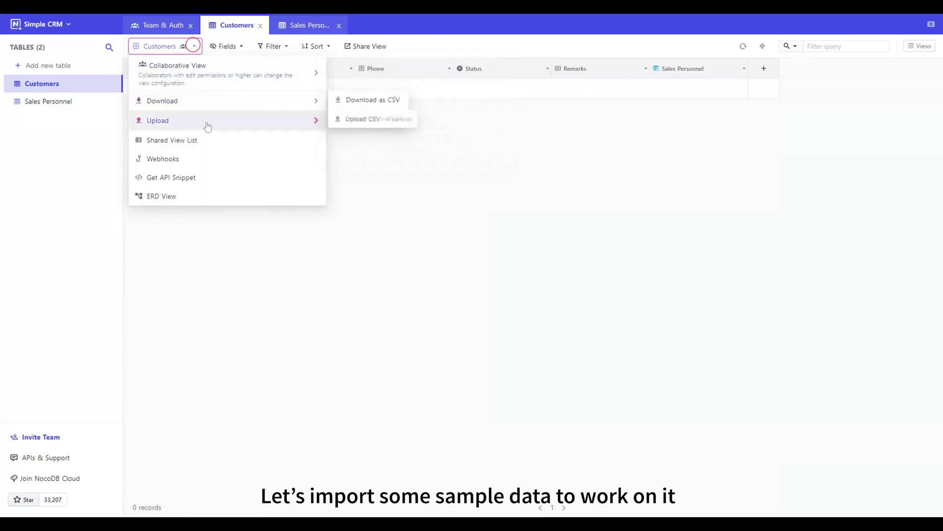
{"action": "left_click", "coordinate": [336, 119]}
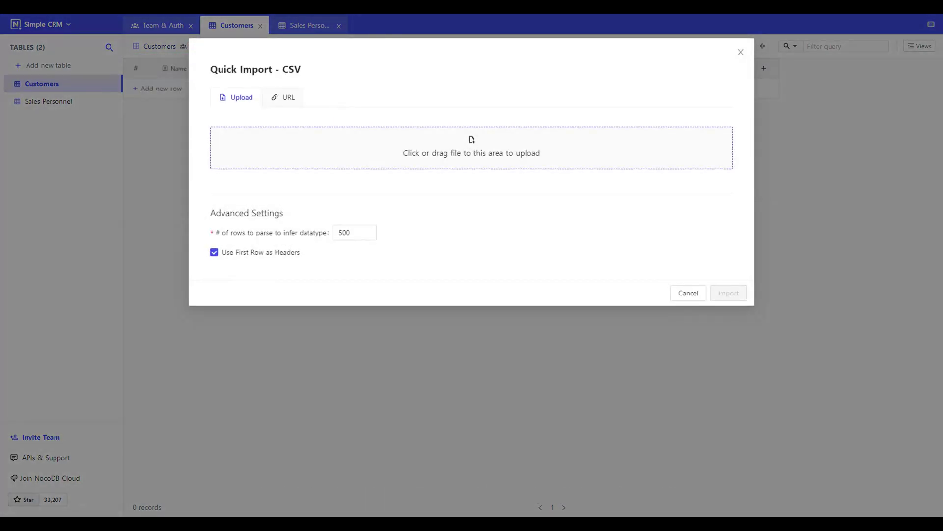
{"action": "left_click", "coordinate": [516, 153]}
- Continue to column mapping and map the CSV's No column to Id
{"action": "left_click", "coordinate": [729, 328]}
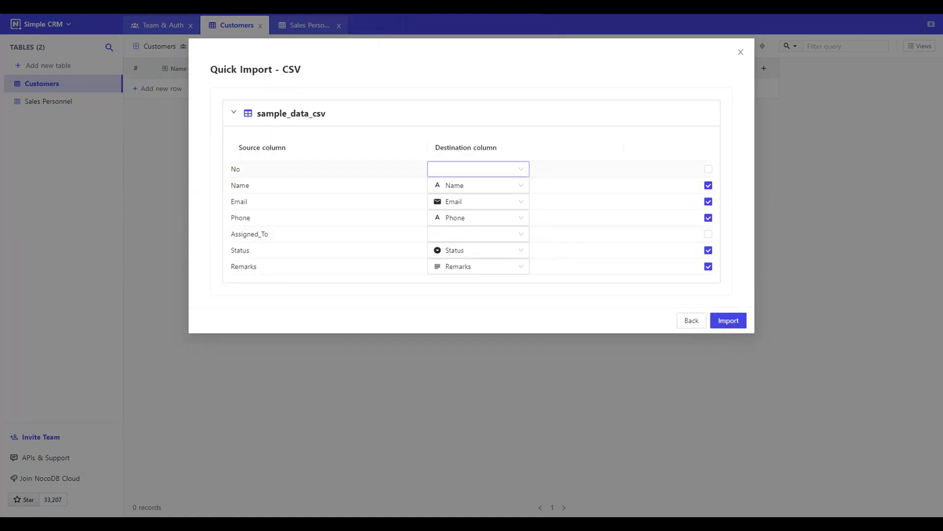
{"action": "key", "text": "Down"}
{"action": "left_click", "coordinate": [492, 183]}
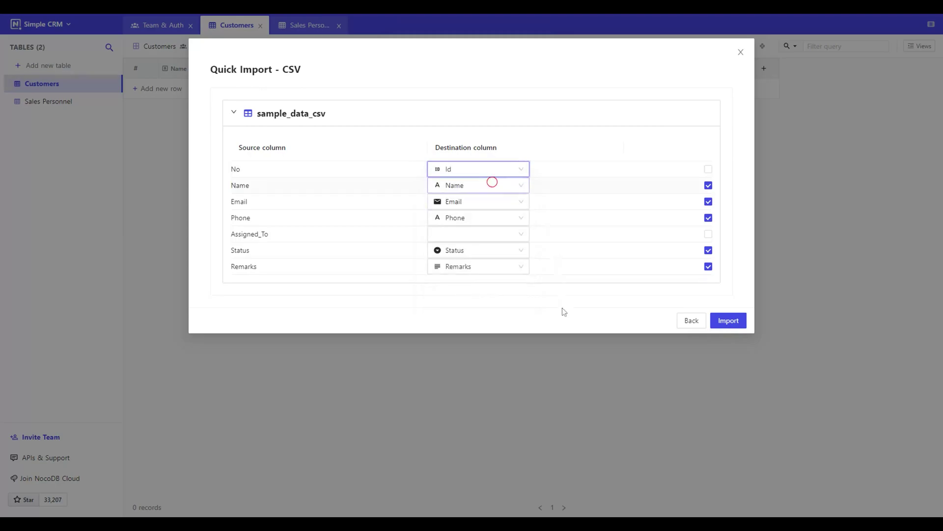
- Import the five sample records and link the first customer to the first salesperson
{"action": "left_click", "coordinate": [730, 321]}
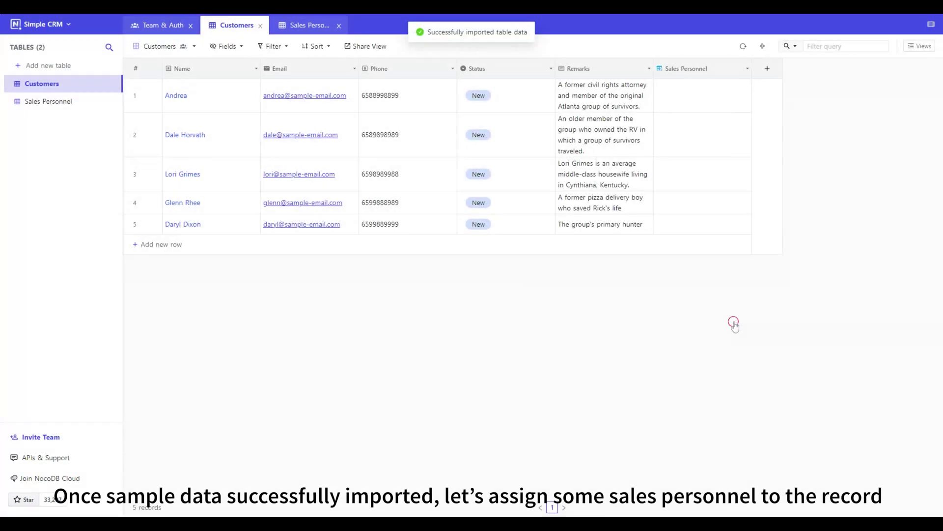
{"action": "left_click", "coordinate": [746, 95]}
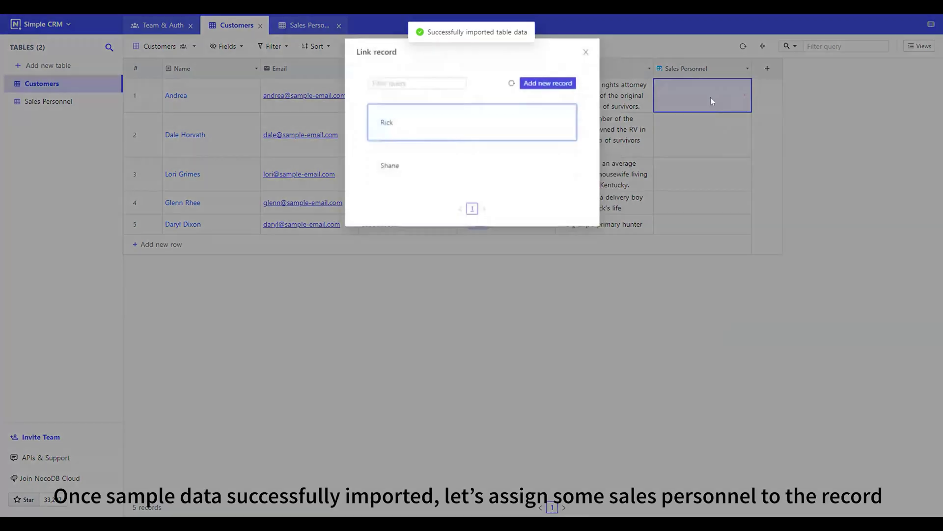
{"action": "left_click", "coordinate": [425, 124]}
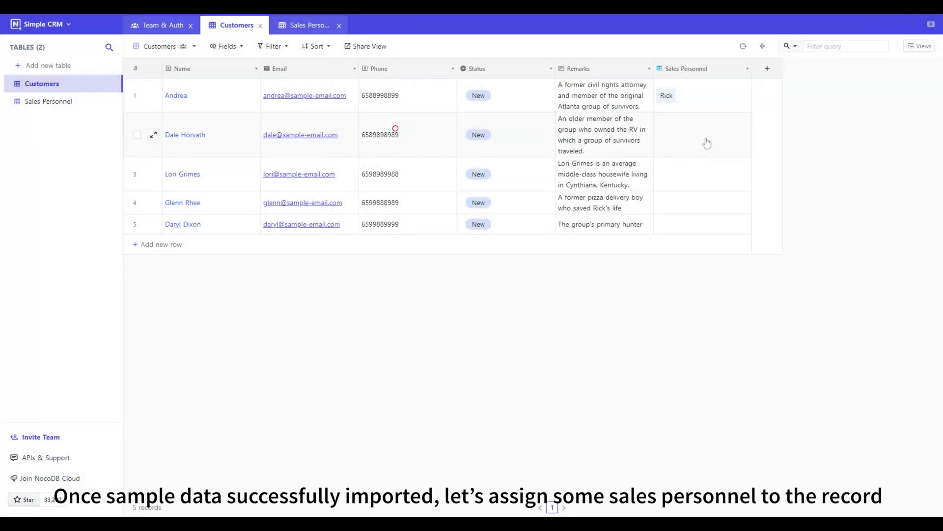
- Link the second customer to the second salesperson and the third to the first
{"action": "left_click", "coordinate": [715, 140]}
{"action": "left_click", "coordinate": [743, 136]}
{"action": "left_click", "coordinate": [455, 166]}
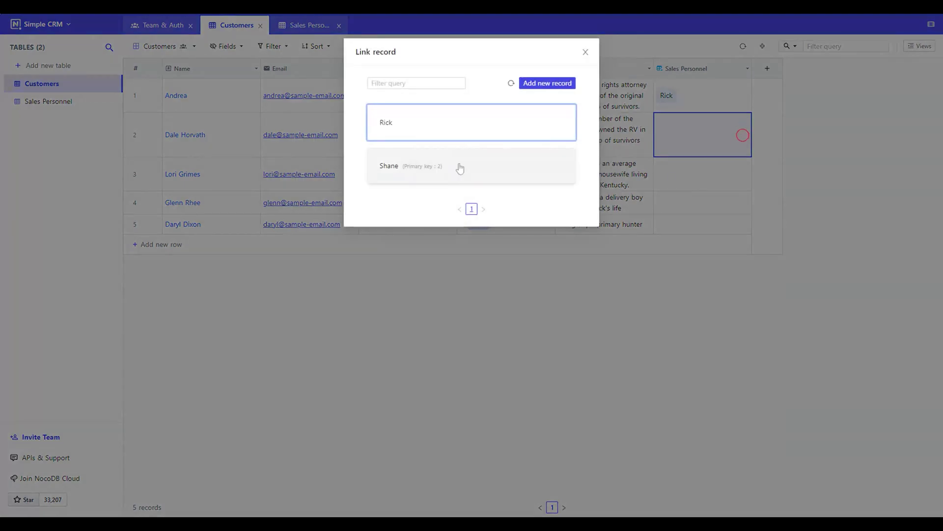
{"action": "left_click", "coordinate": [745, 175]}
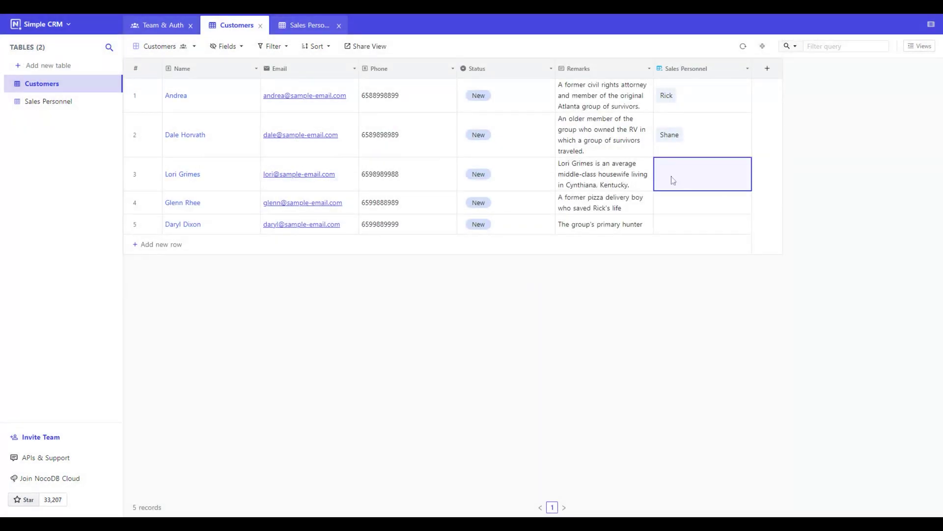
{"action": "left_click", "coordinate": [477, 127]}
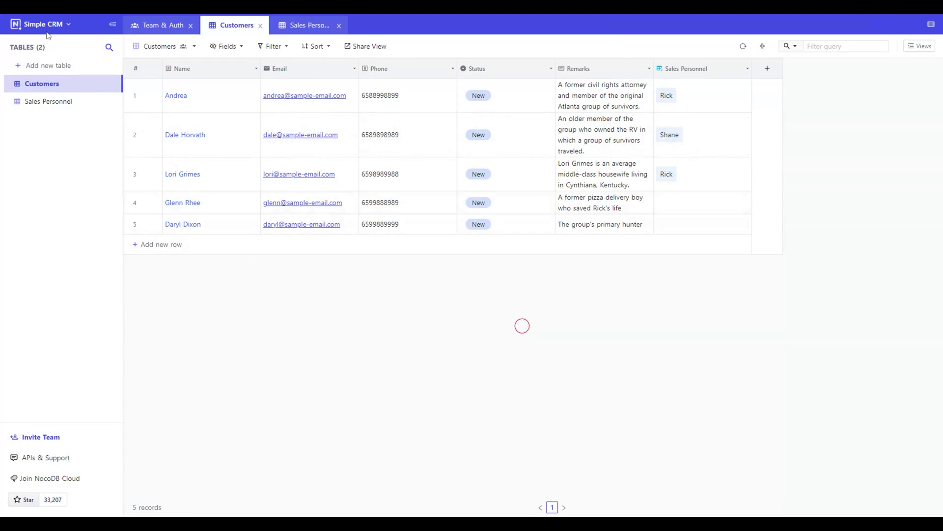
{"action": "left_click", "coordinate": [56, 26]}
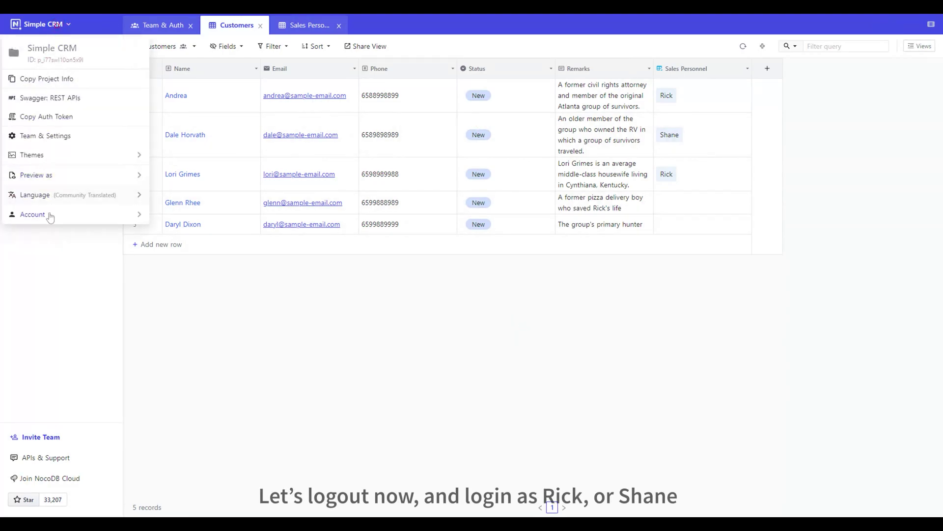
- Sign out from the Account menu, then sign in with the first salesperson's email and password
{"action": "mouse_move", "coordinate": [131, 215]}
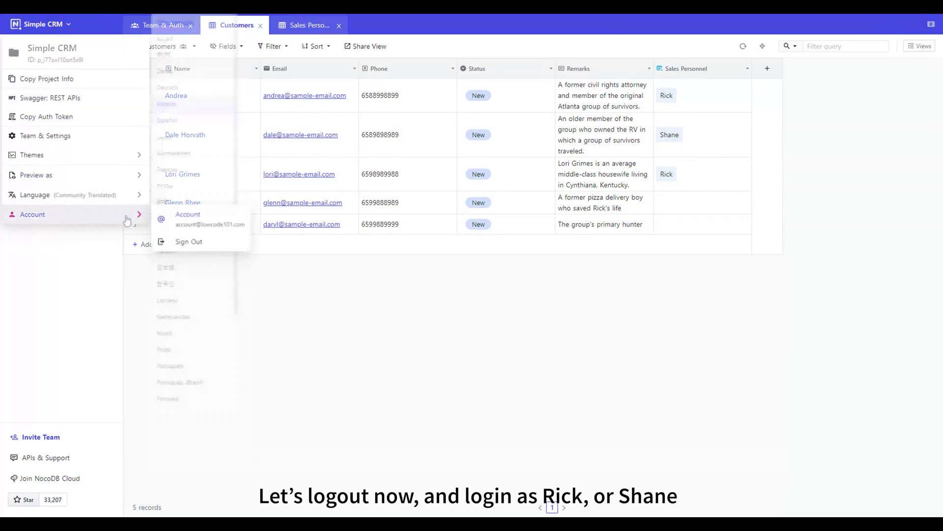
{"action": "left_click", "coordinate": [189, 242]}
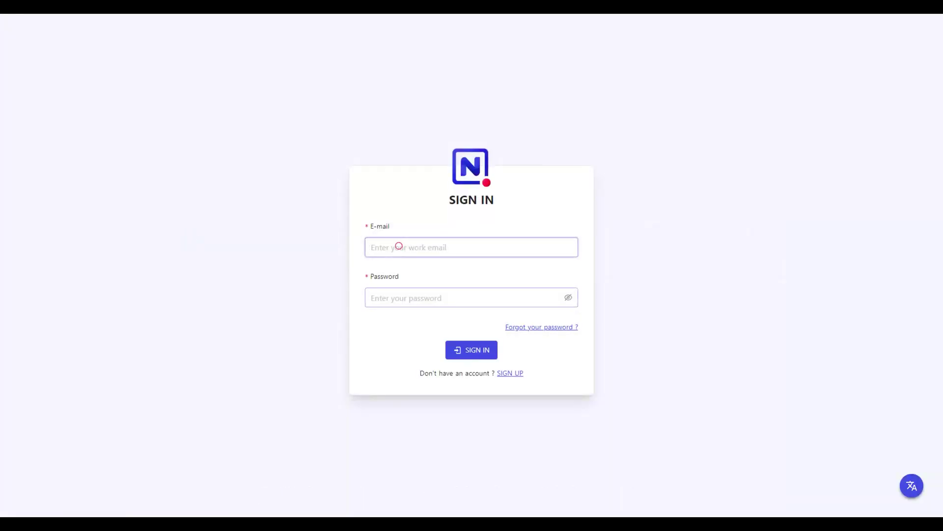
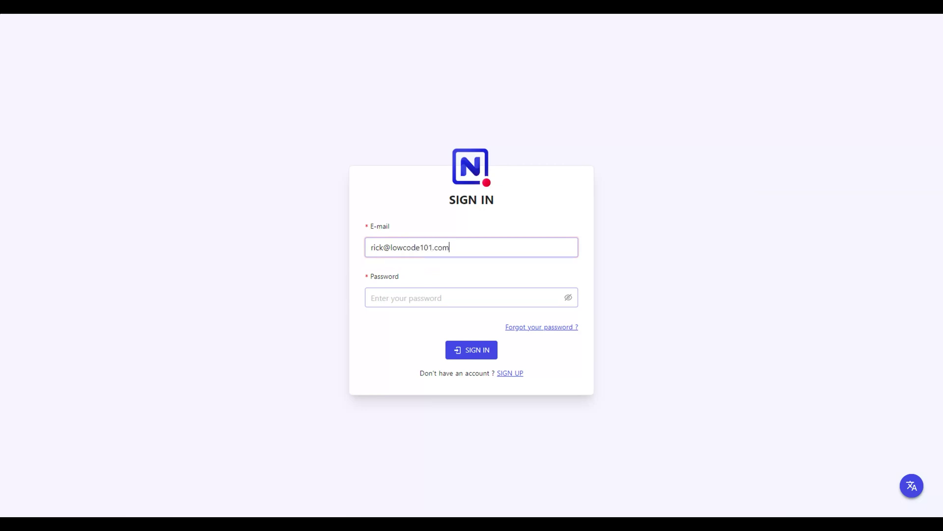
{"action": "key", "text": "Tab"}
{"action": "type", "text": "•"}
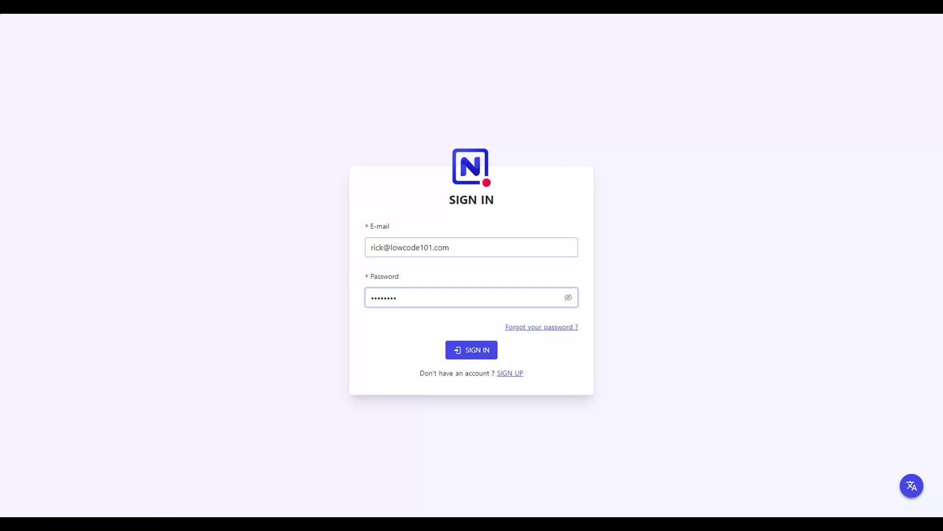
{"action": "type", "text": "••••••••"}
{"action": "left_click", "coordinate": [468, 351]}
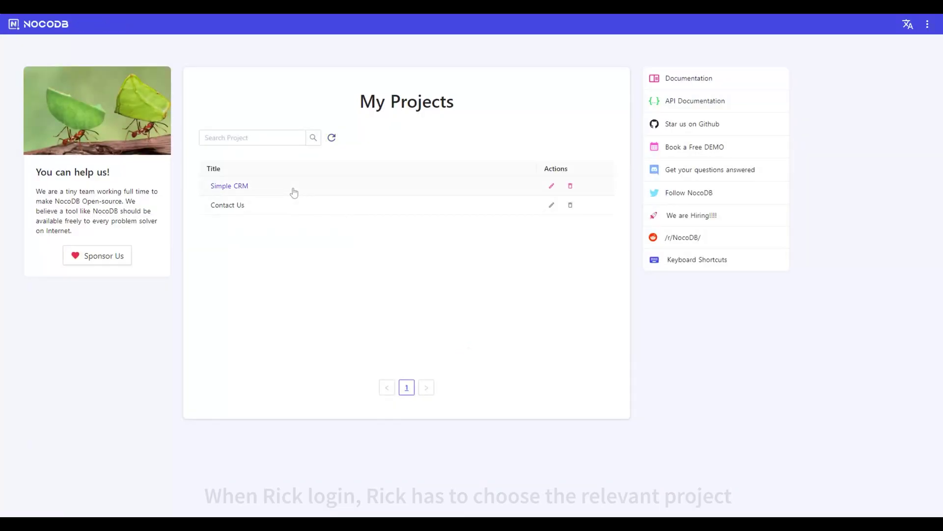
- Open Simple CRM's Customers table and view the first record's Status options without changing them
{"action": "left_click", "coordinate": [290, 188]}
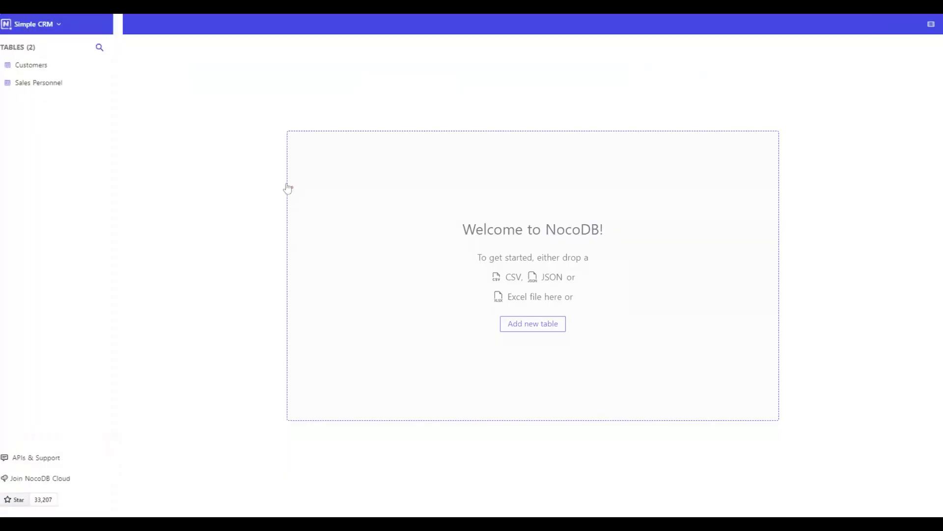
{"action": "left_click", "coordinate": [42, 66]}
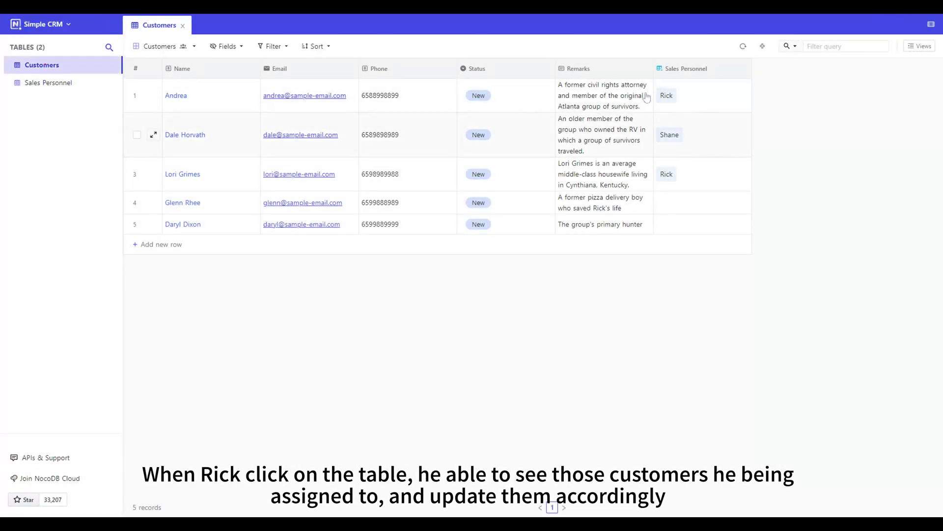
{"action": "left_click", "coordinate": [511, 96]}
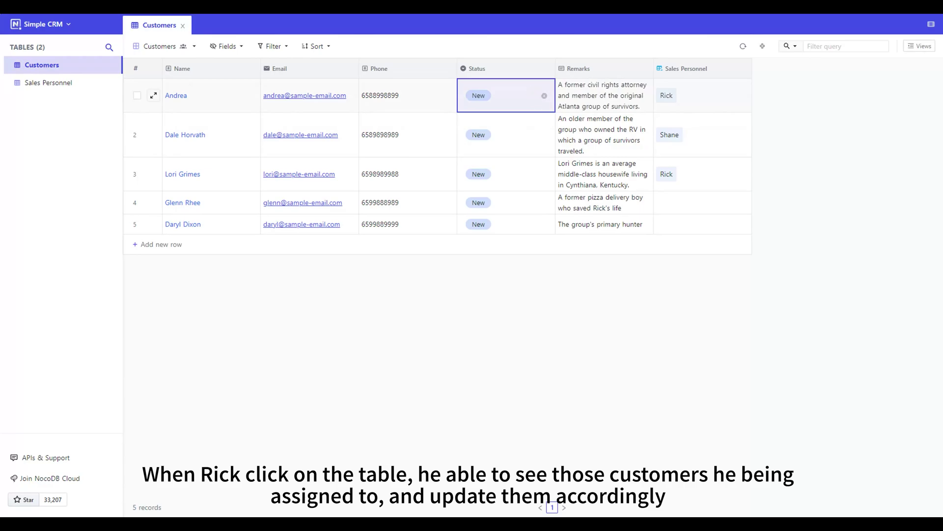
{"action": "key", "text": "Return"}
{"action": "key", "text": "Down"}
{"action": "key", "text": "Down"}
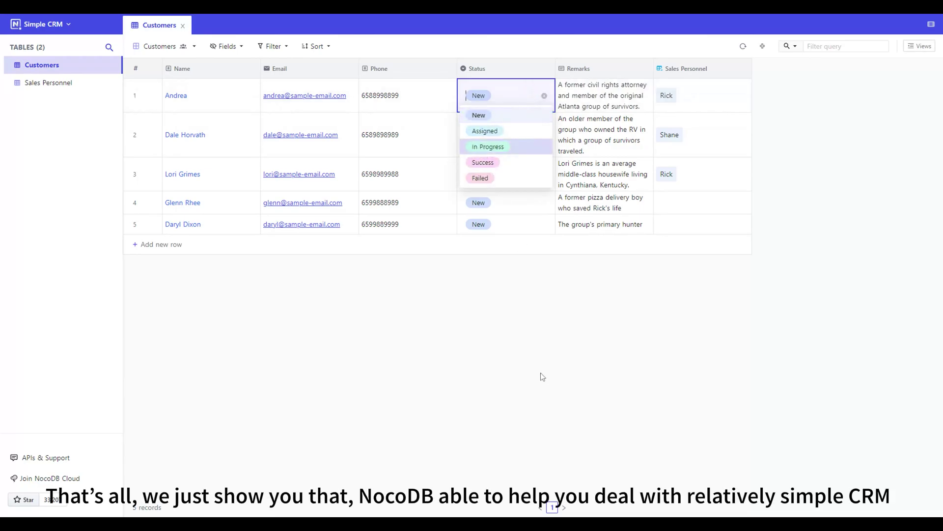
{"action": "left_click", "coordinate": [540, 372]}
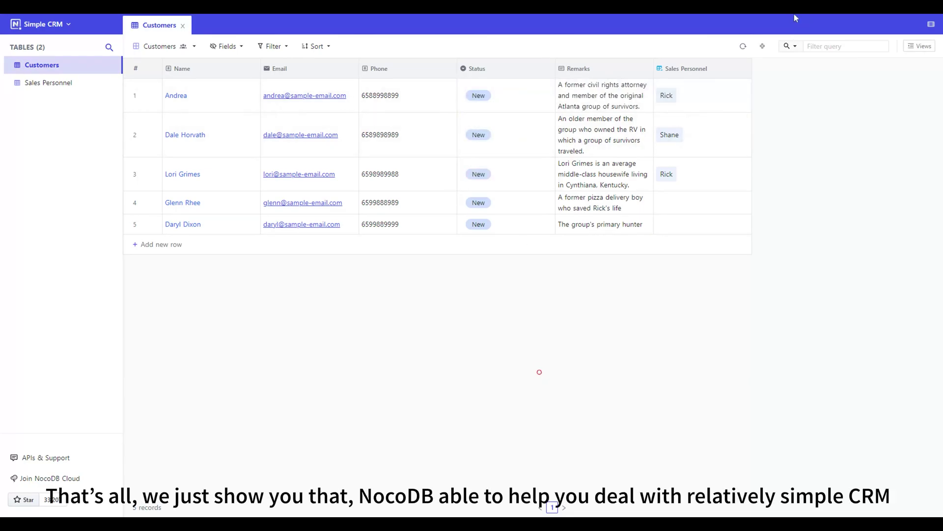